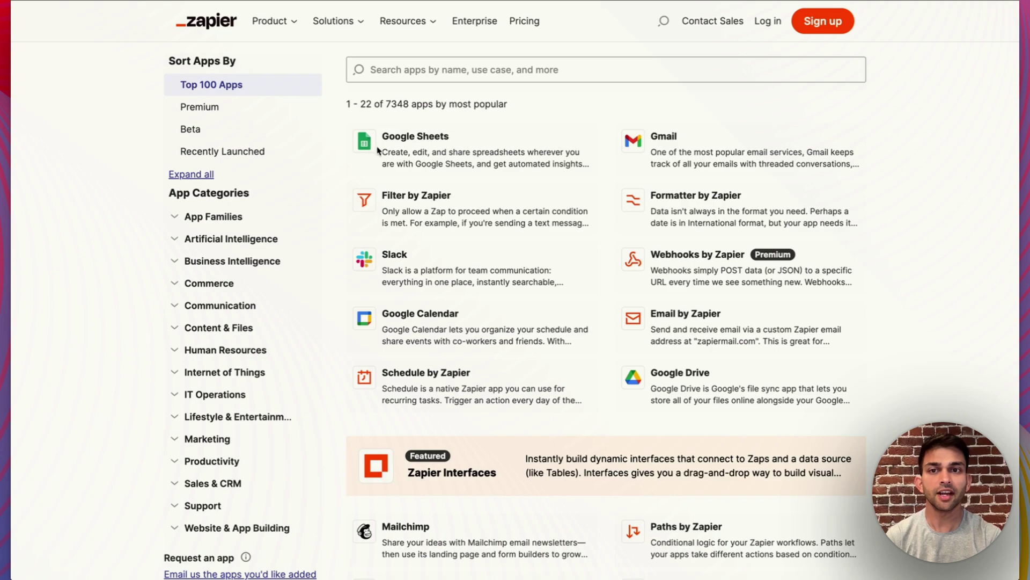
Scroll through Zapier's app directory page before creating the new Zap
scroll(740, 253, down, 3)
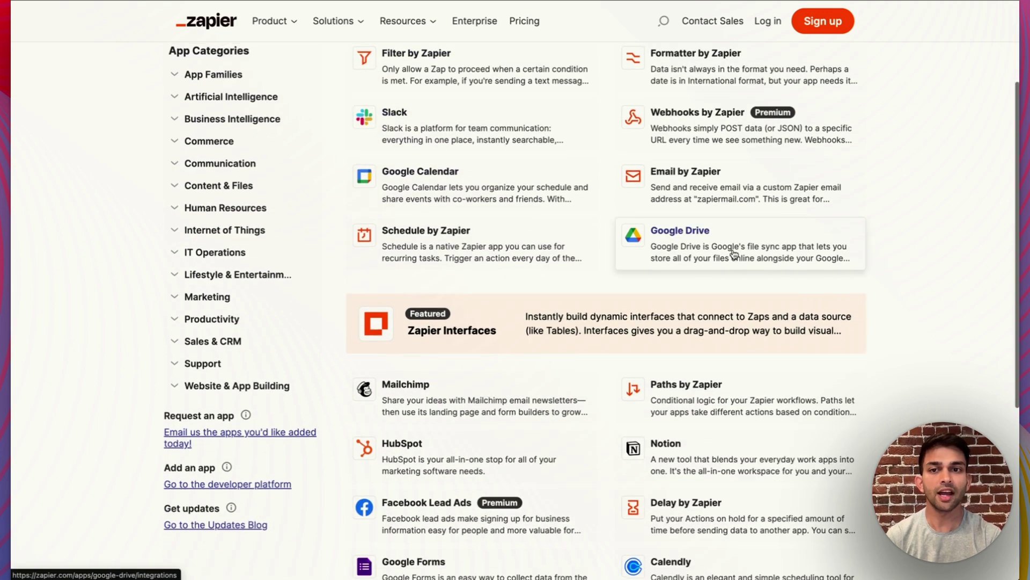
scroll(736, 253, up, 3)
scroll(718, 154, down, 8)
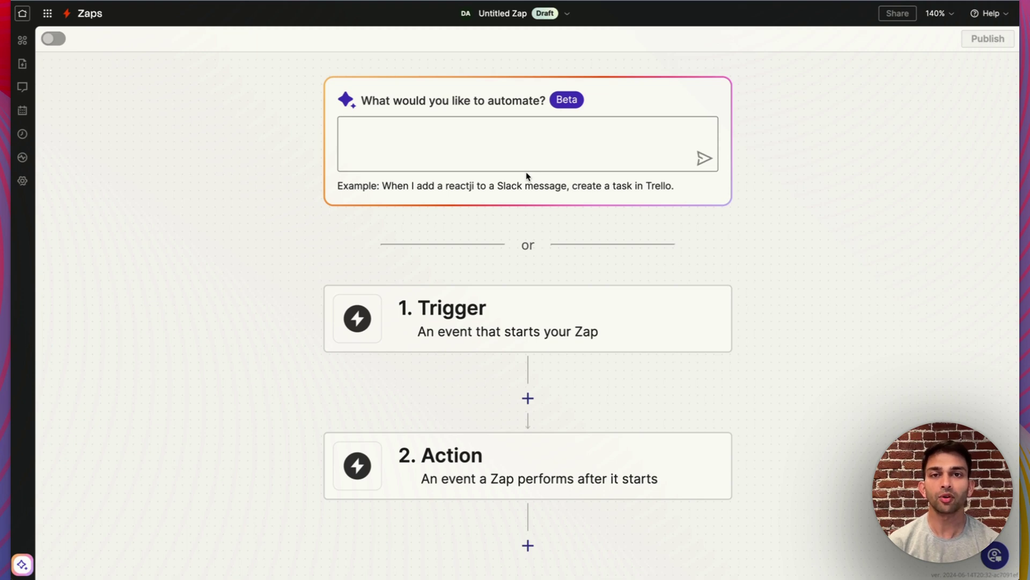
Set the trigger to Webhooks by Zapier with the Catch Hook event and copy its webhook URL
scroll(534, 261, down, 2)
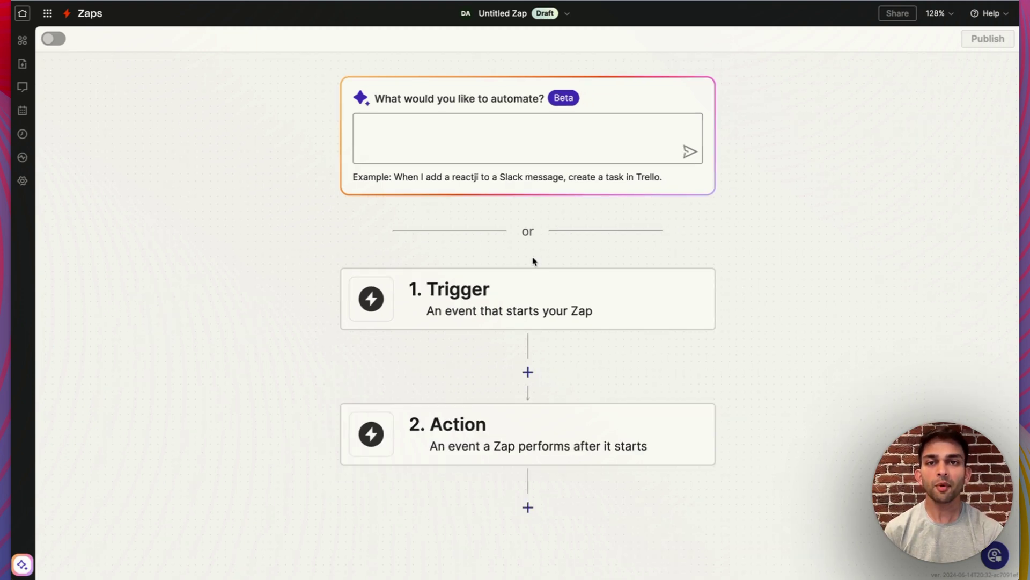
click(488, 293)
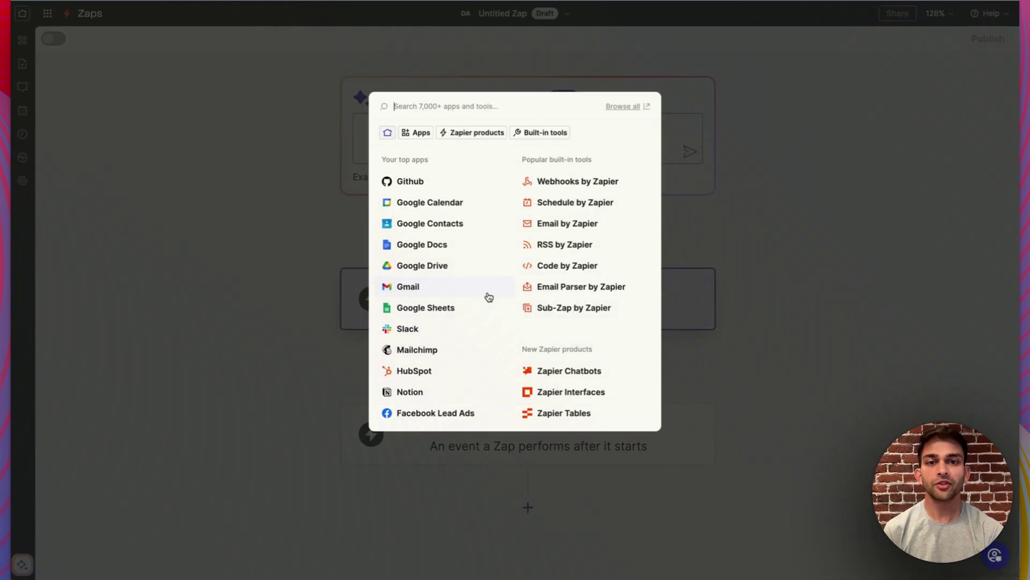
click(563, 183)
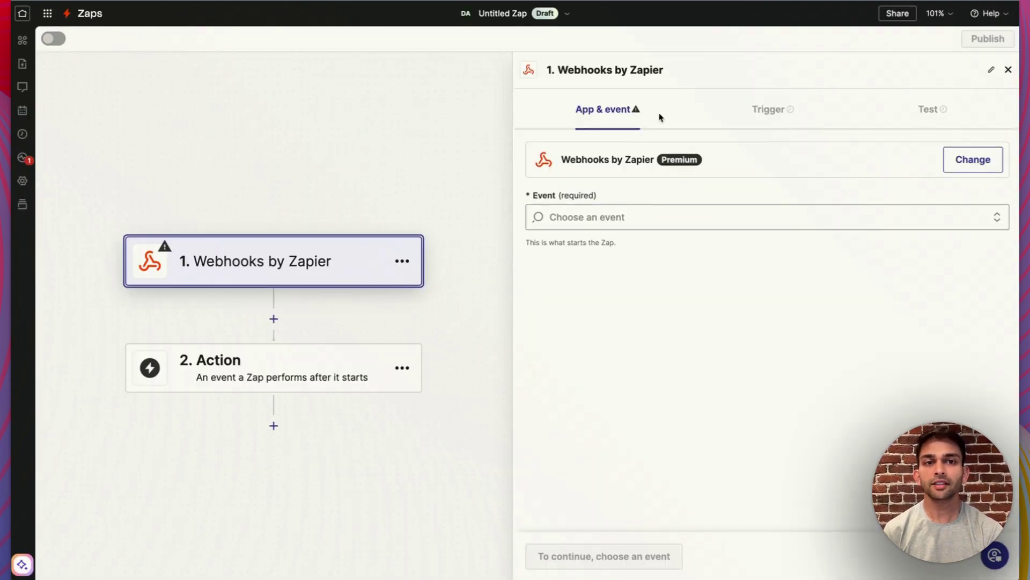
click(586, 217)
click(582, 255)
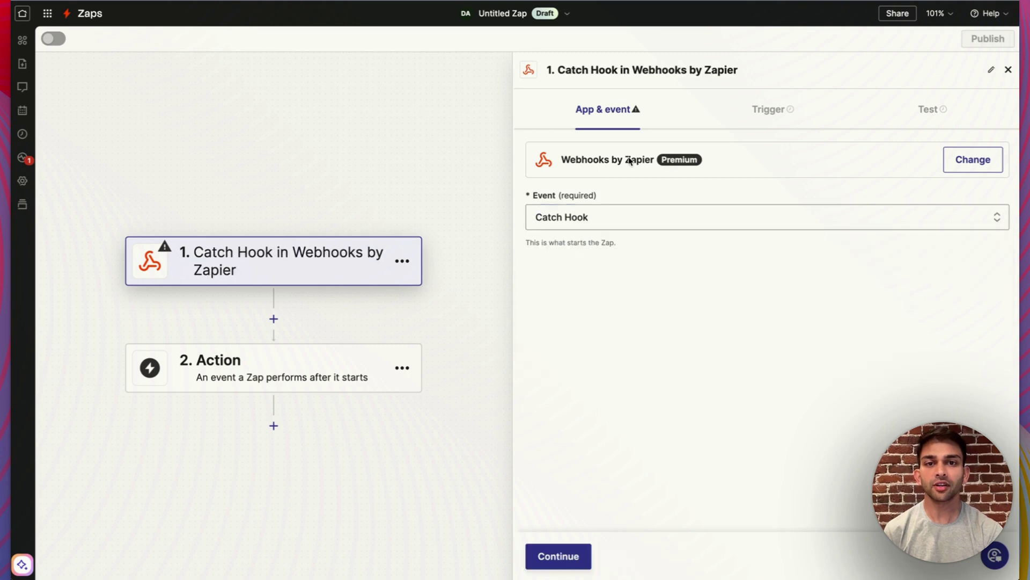
click(936, 118)
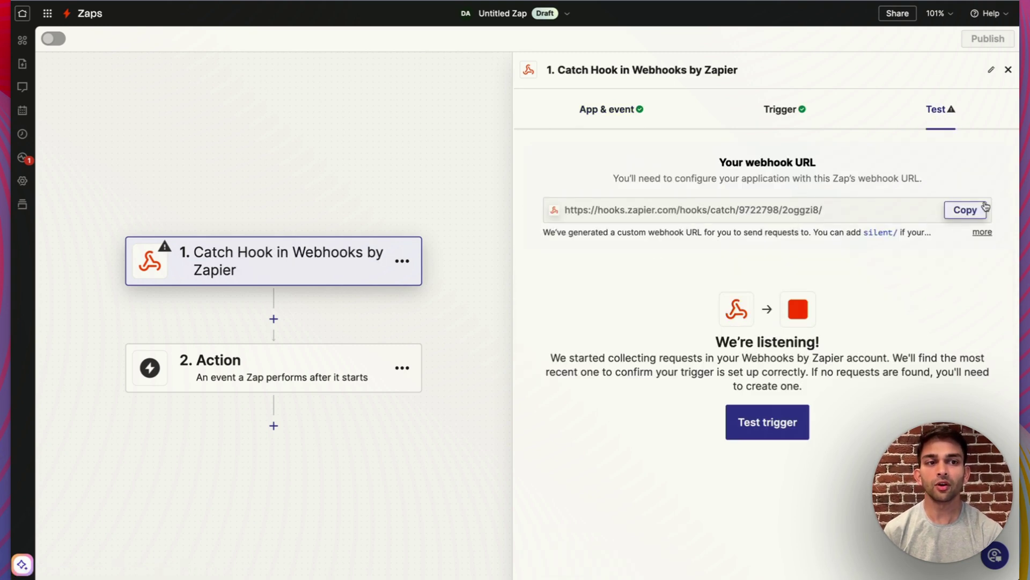
click(973, 211)
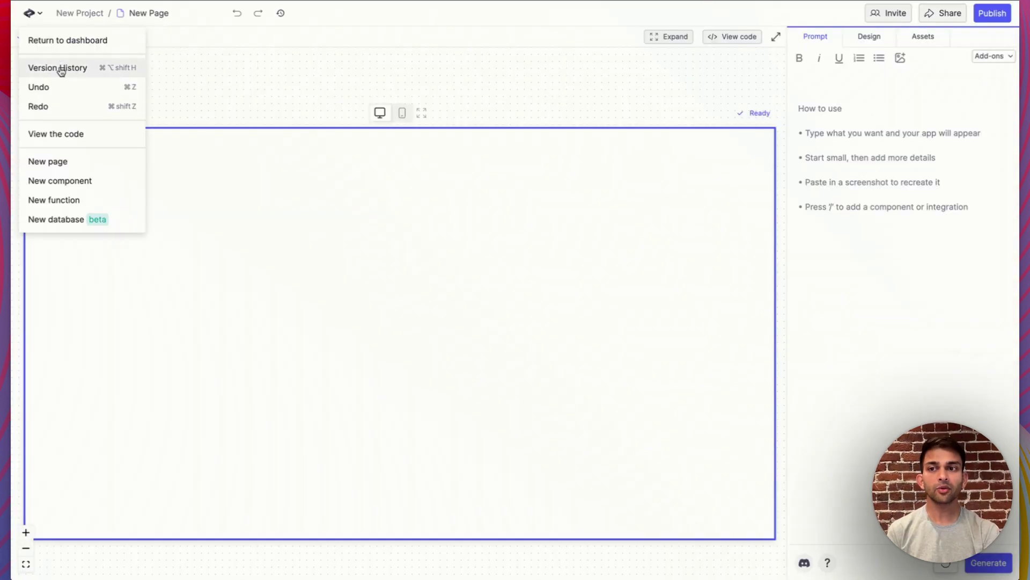
Create a new function in the Create project and start adding a project secret
click(59, 201)
click(918, 38)
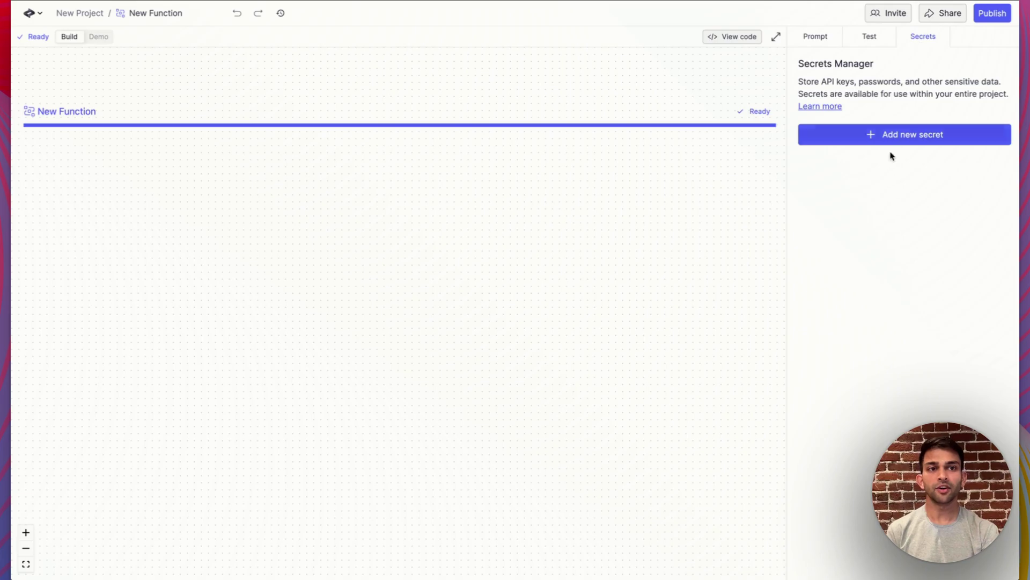
click(888, 138)
Save a secret named 'Zapier Webhook URL' whose value is the pasted webhook URL
click(496, 275)
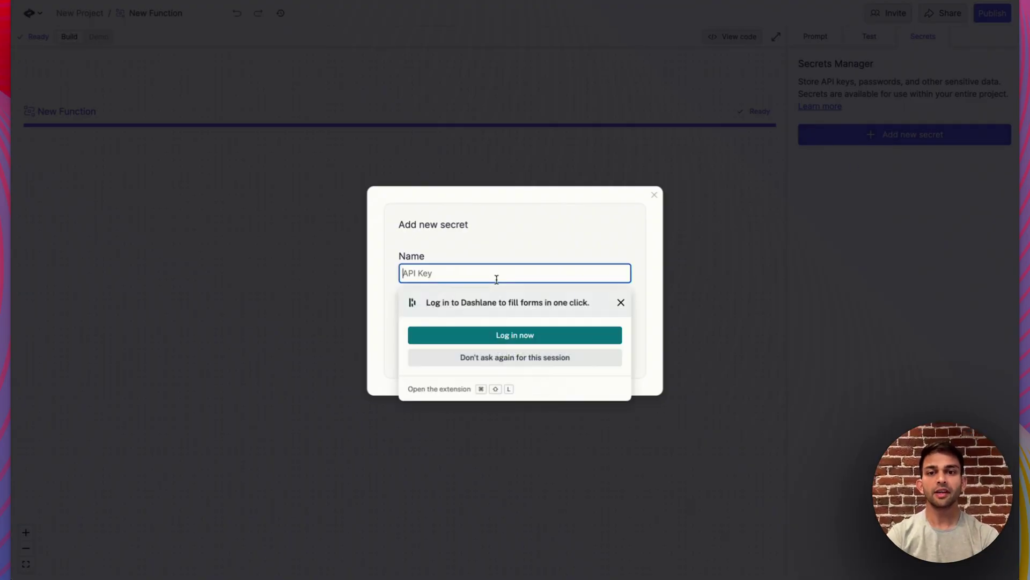
text(Zapier Web)
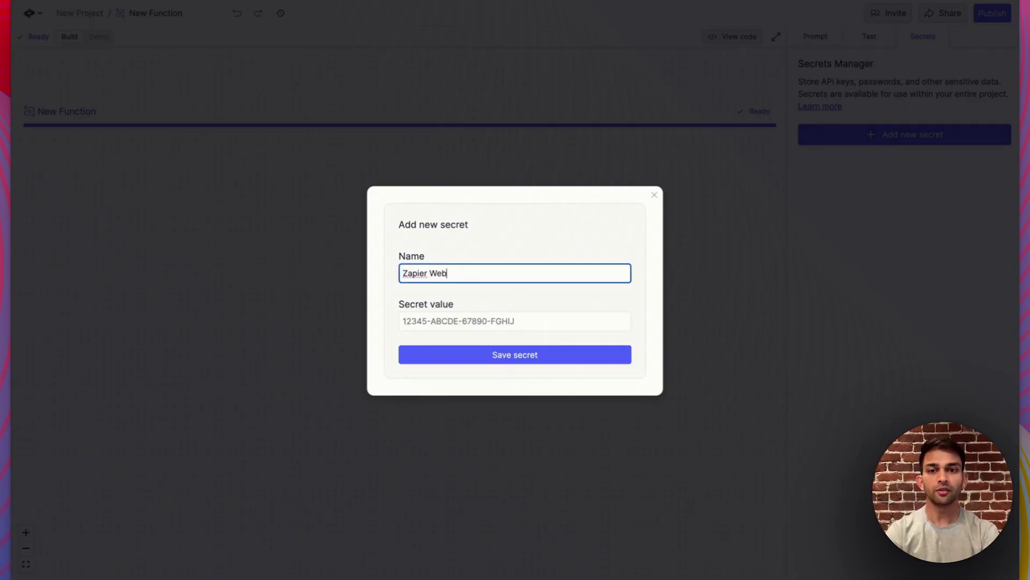
text(hook URl)
key(BackSpace)
key(BackSpace)
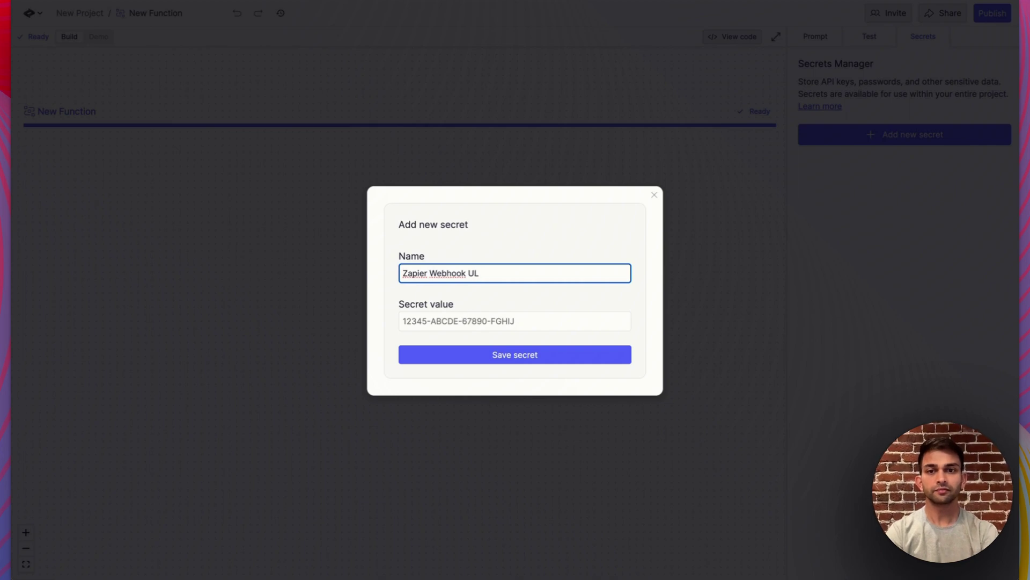
text(RL)
click(468, 324)
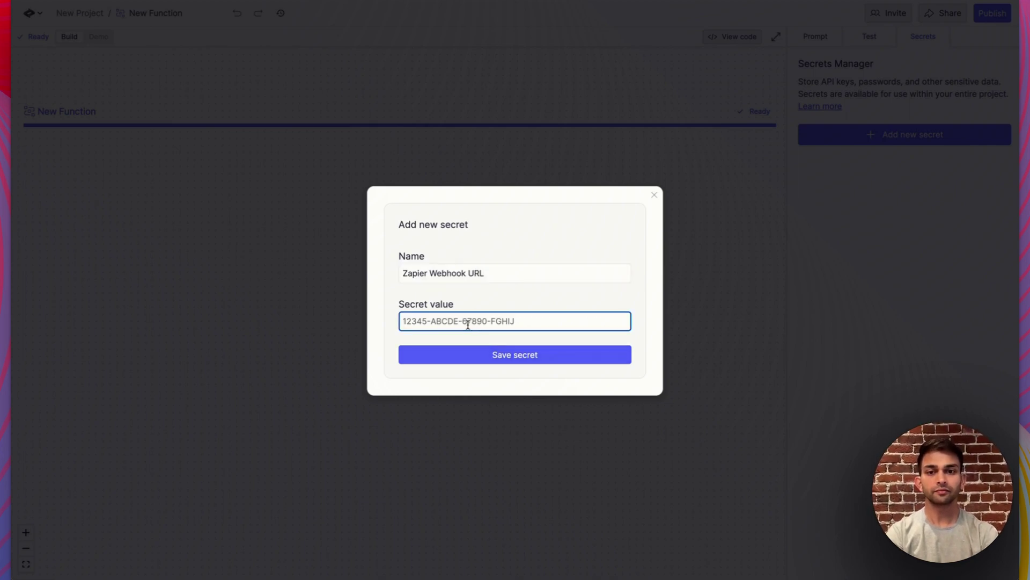
key(ctrl+v)
click(520, 357)
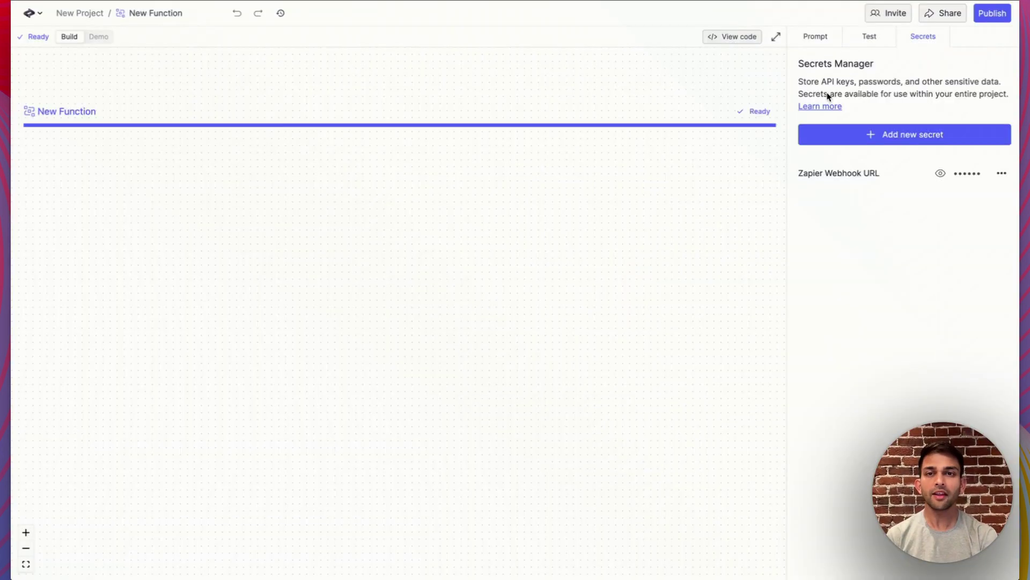
click(811, 40)
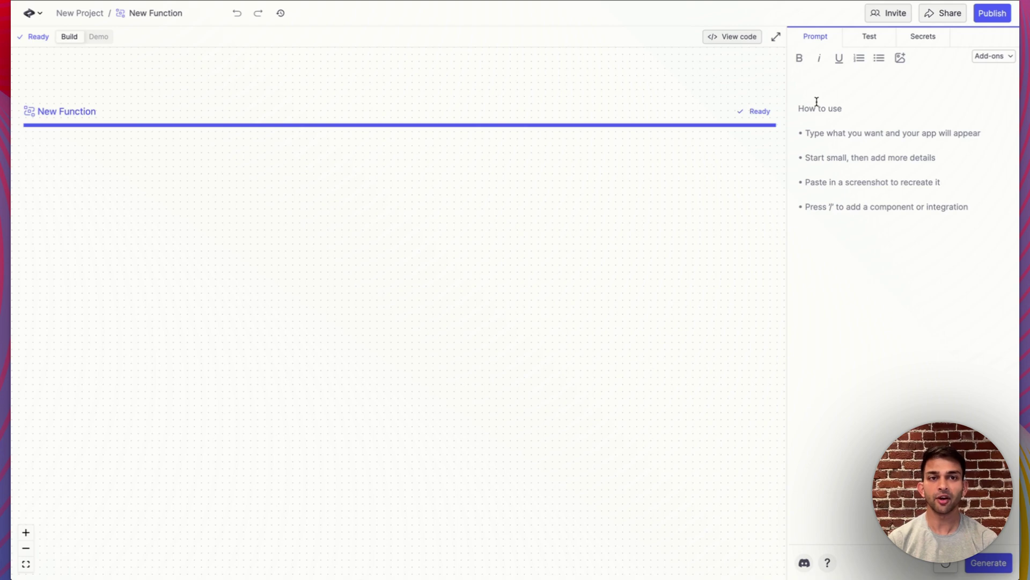
Describe the function as 'Take in an email address and a alert message' / 'Send it to the Zapier Webhook'
click(816, 108)
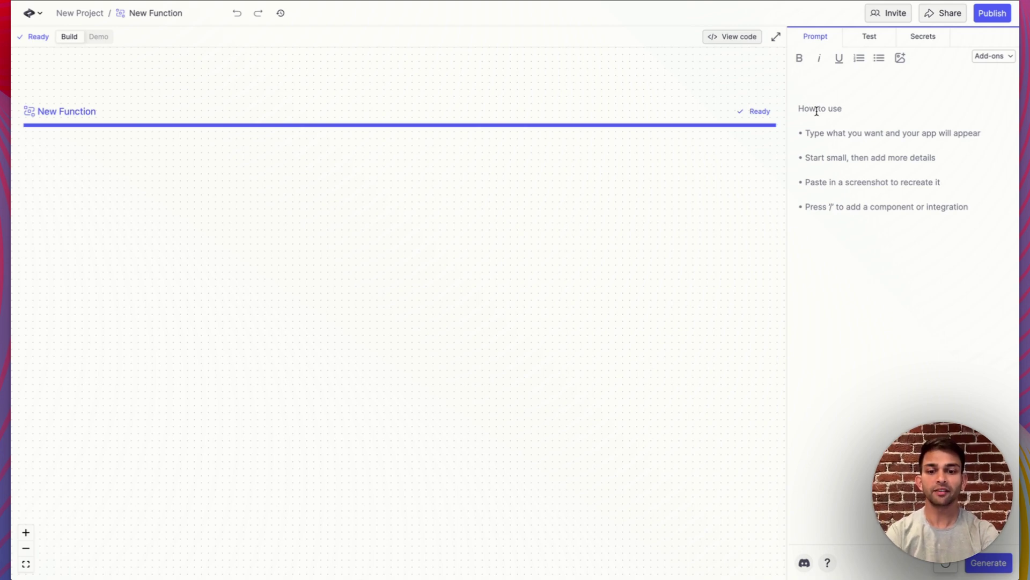
text(Take in an emai)
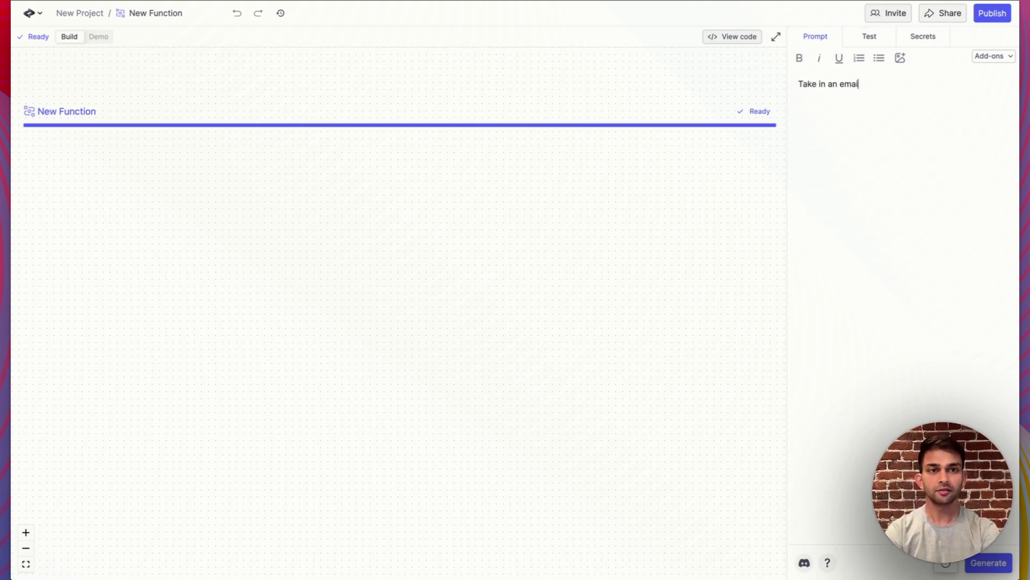
text(l address and a al)
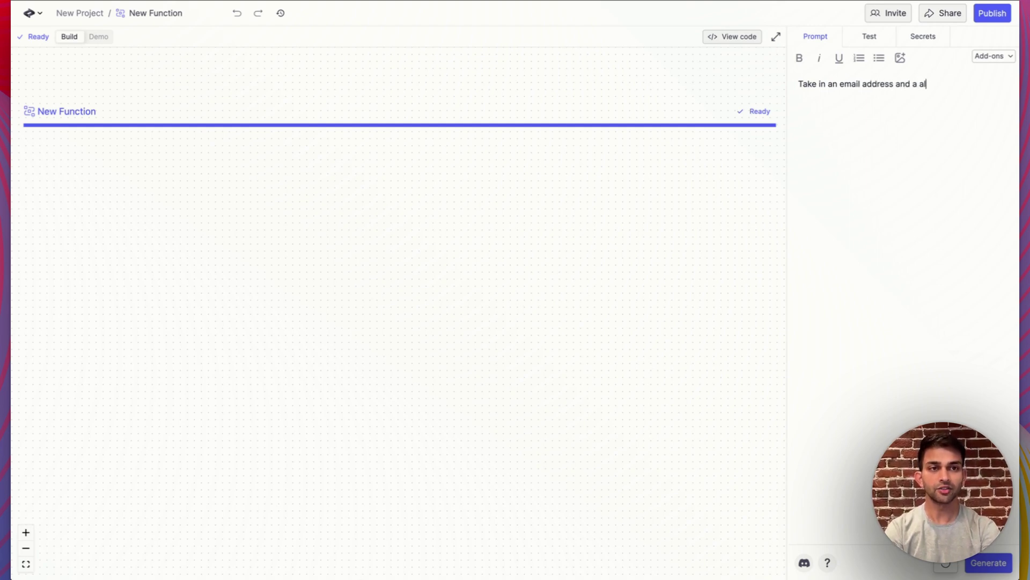
text(ert message)
key(Return)
key(Return)
text(Se)
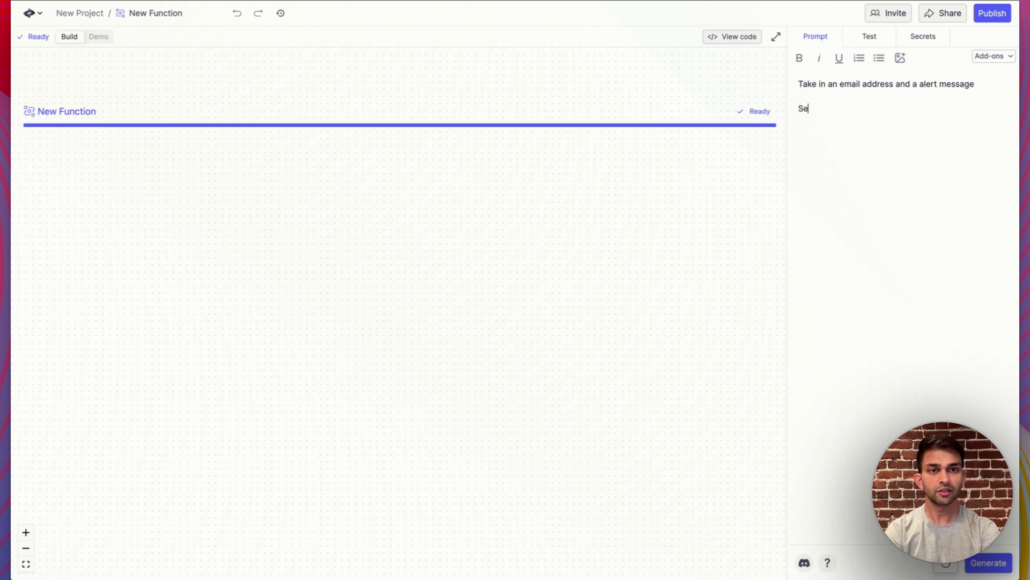
text(nd it to the Zapier Web)
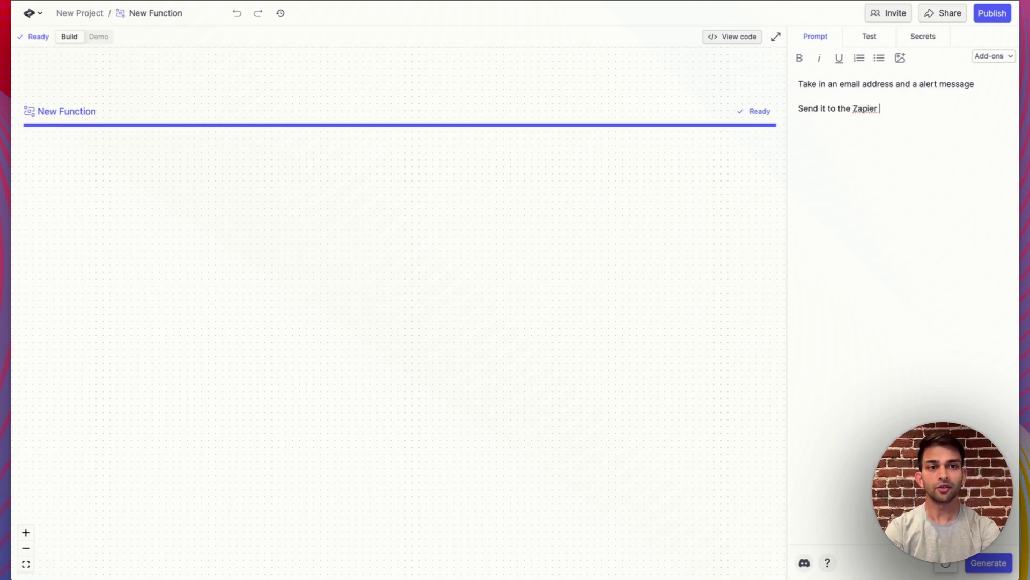
text(hook)
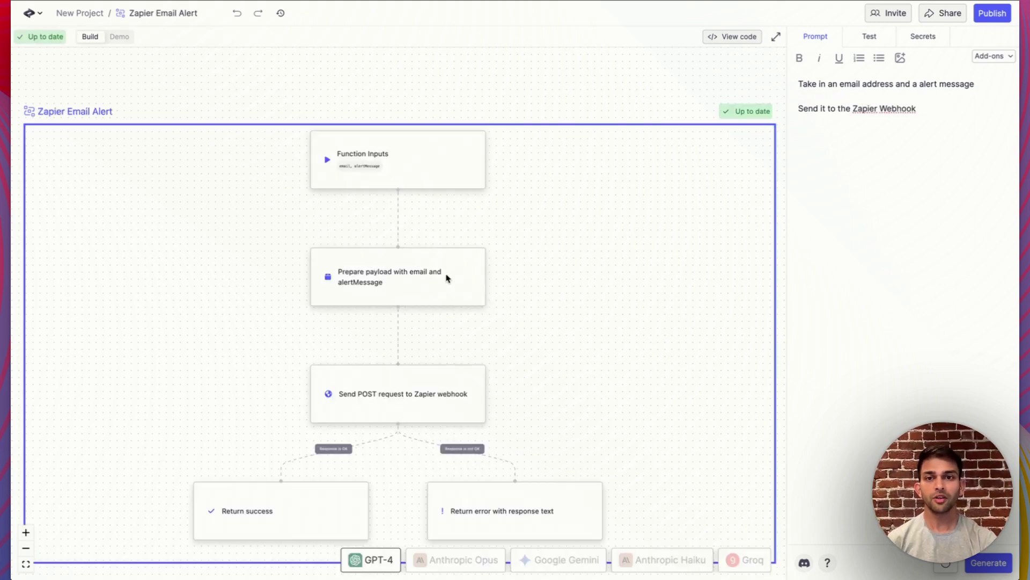
scroll(446, 276, down, 4)
View the generated code and highlight where it reads process.env.ZAPIER_WEBHOOK_URL
scroll(446, 275, up, 3)
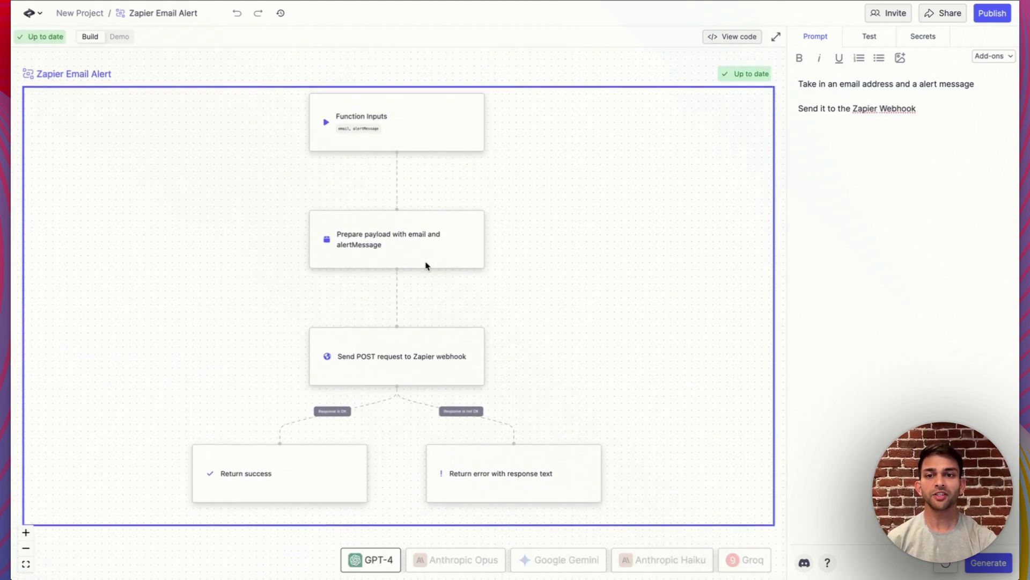
scroll(427, 266, up, 5)
scroll(426, 266, down, 4)
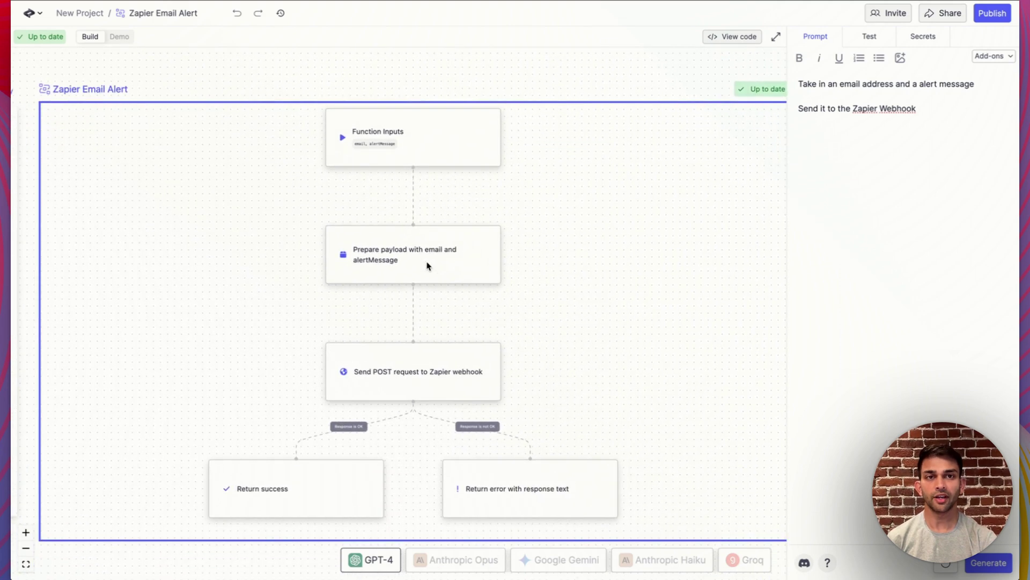
click(719, 35)
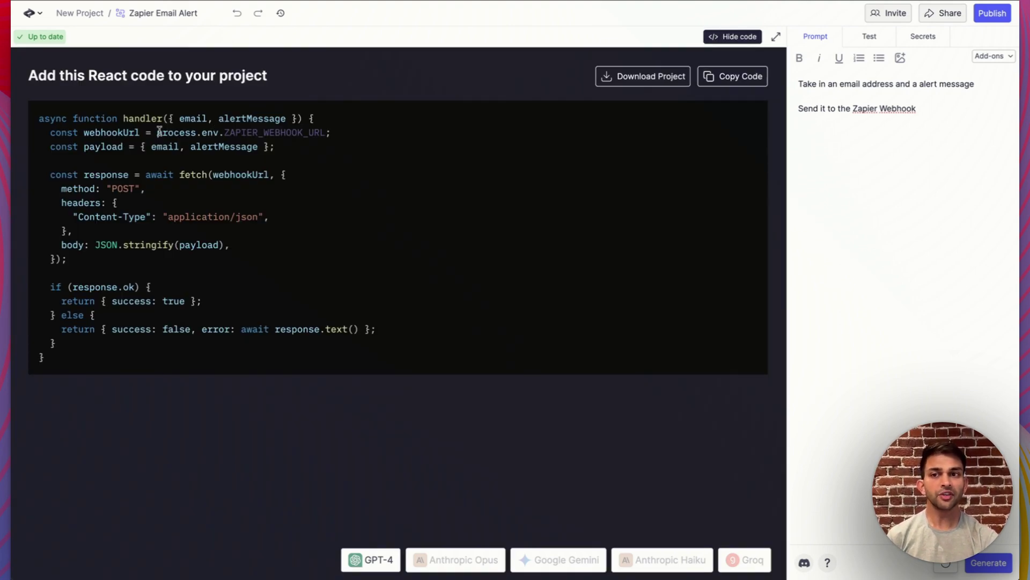
drag(156, 132, 326, 129)
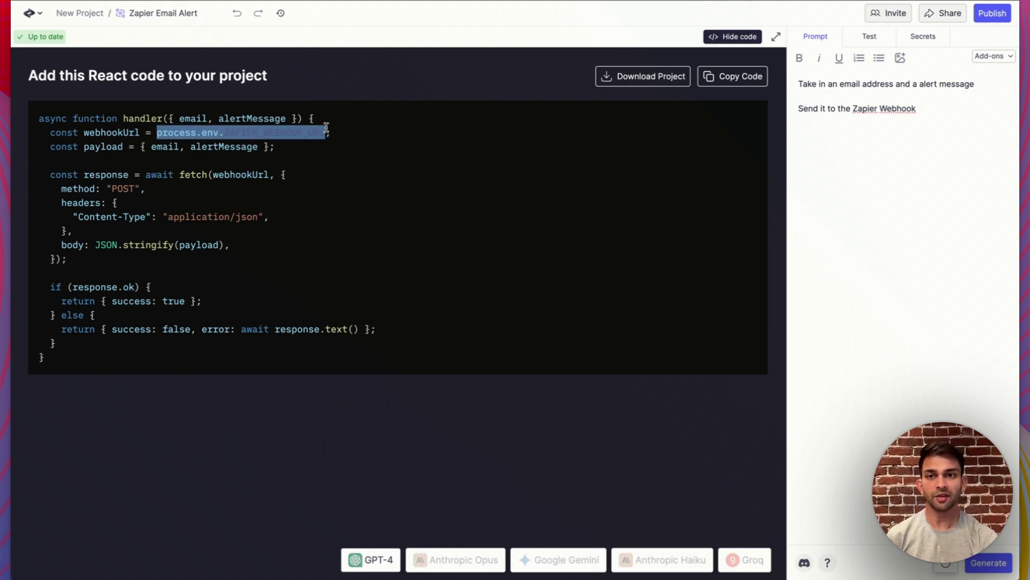
Fill the test form with a sample email address and the alert 'Someone just signed up!'
click(869, 38)
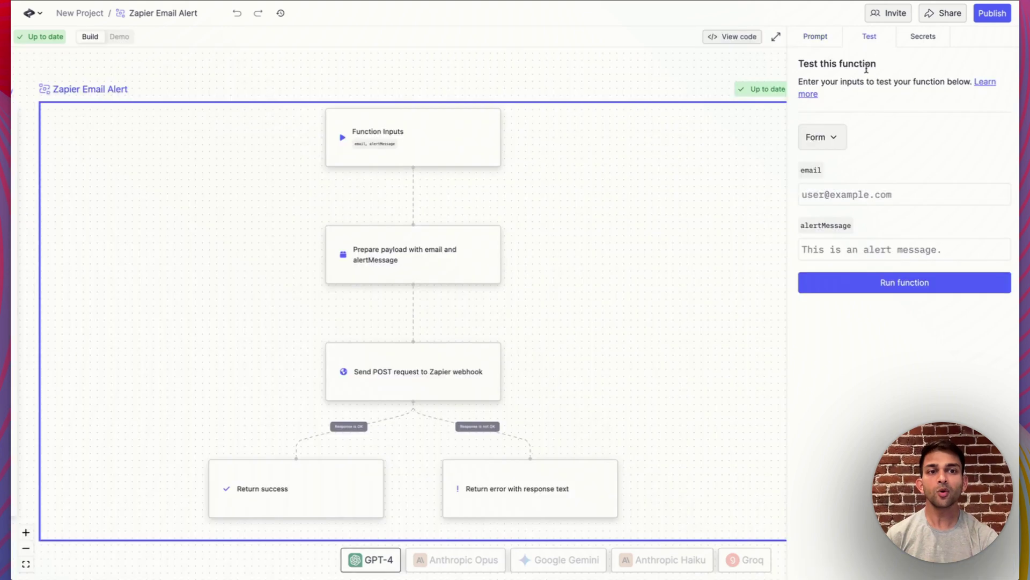
click(860, 195)
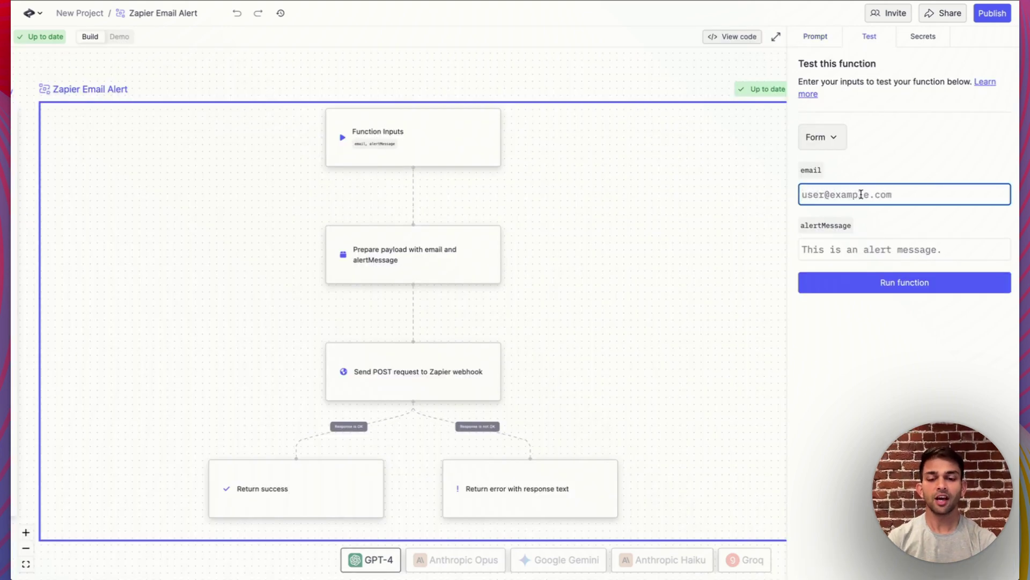
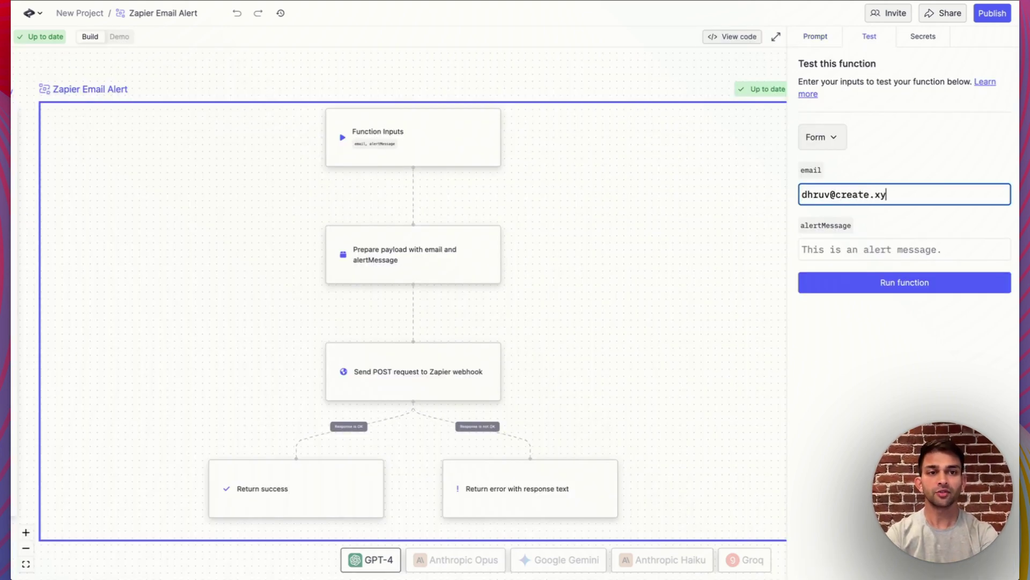
click(833, 249)
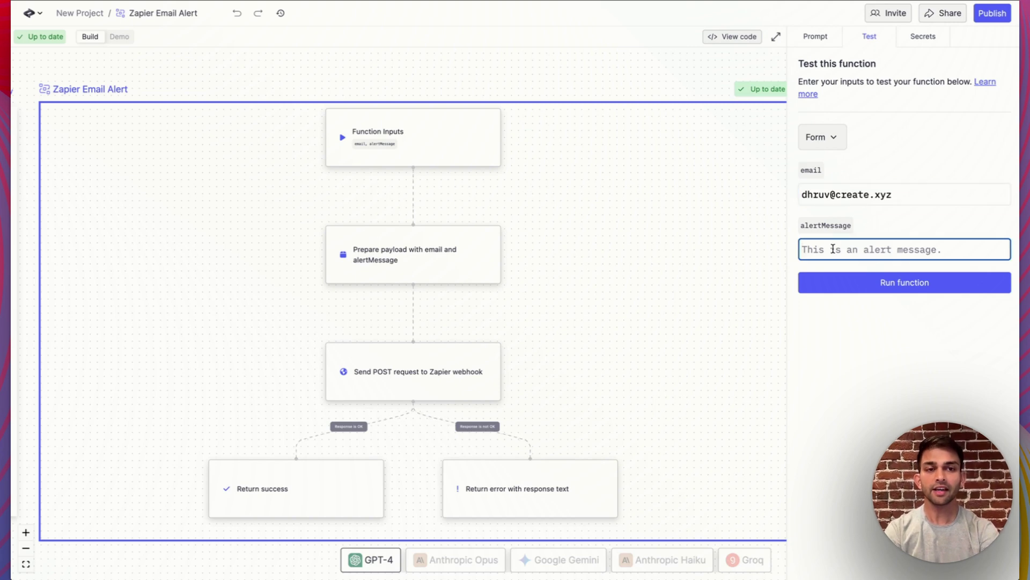
text(S)
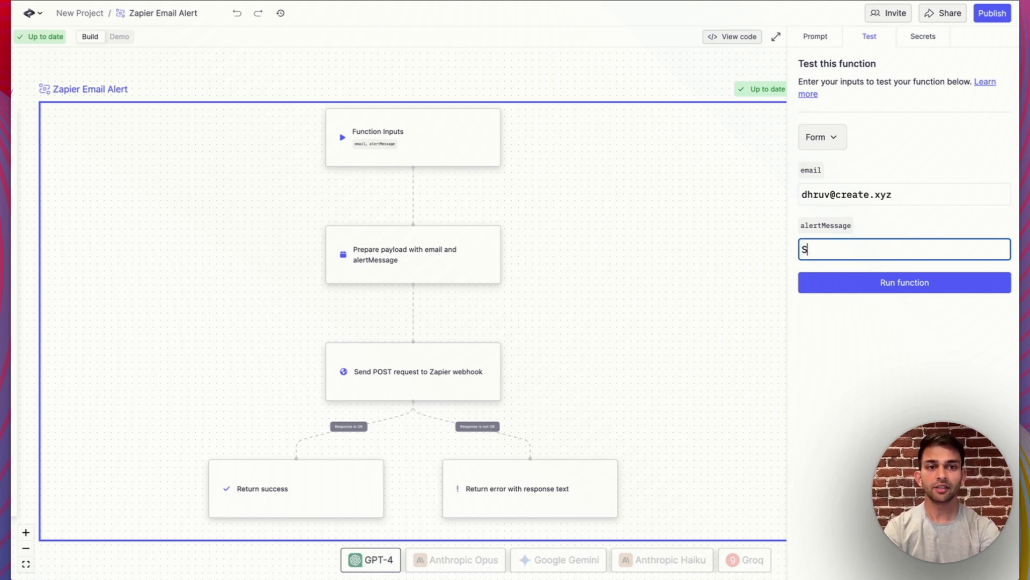
text(omeone just signed up!)
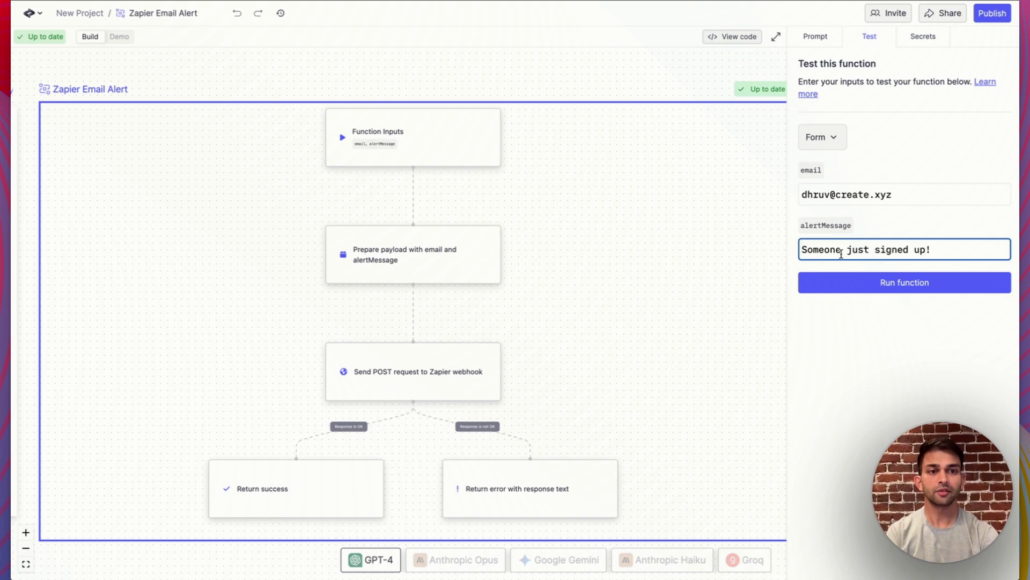
Run the function and inspect the completed test run's input JSON
click(854, 290)
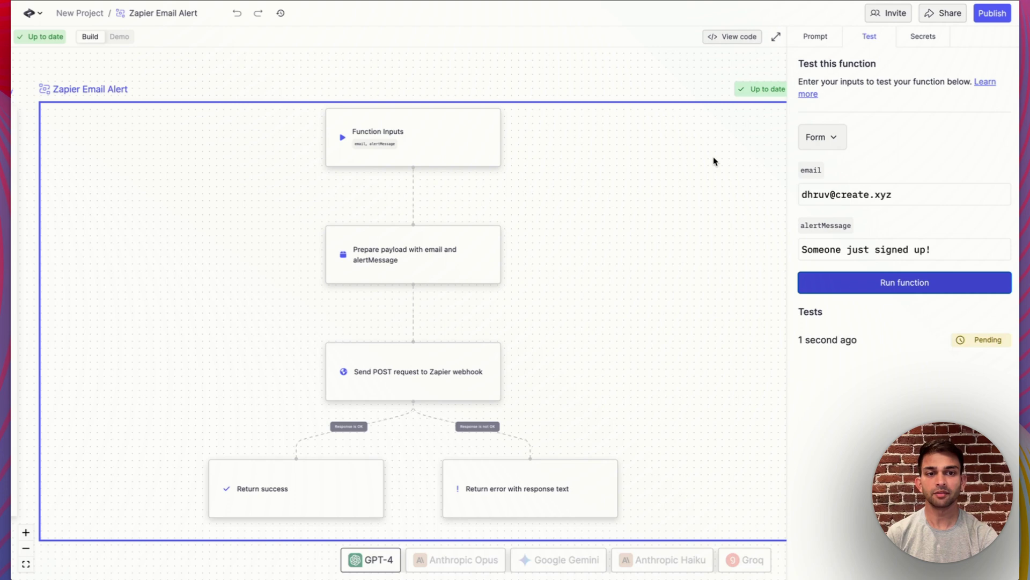
click(865, 352)
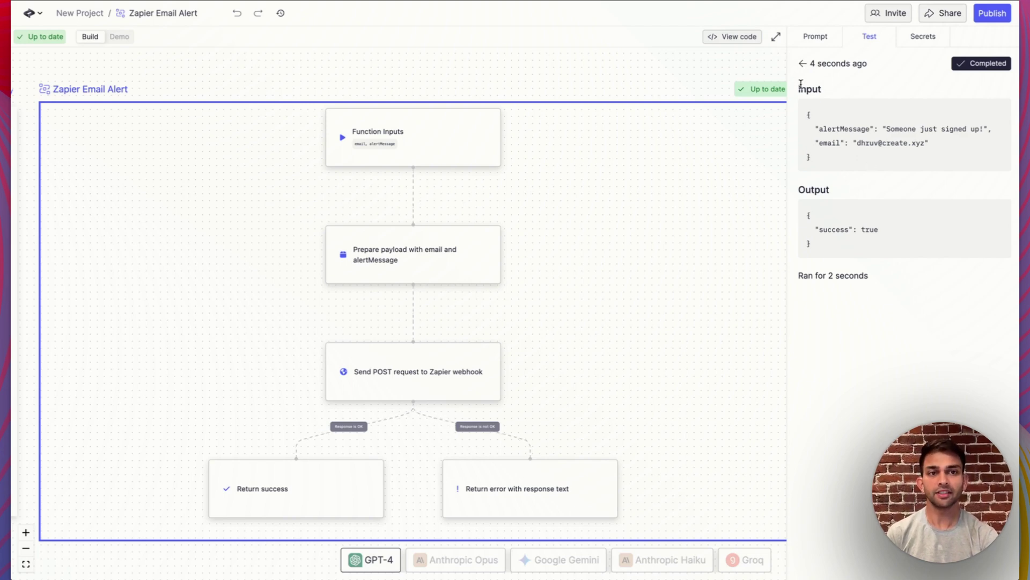
drag(800, 85, 933, 156)
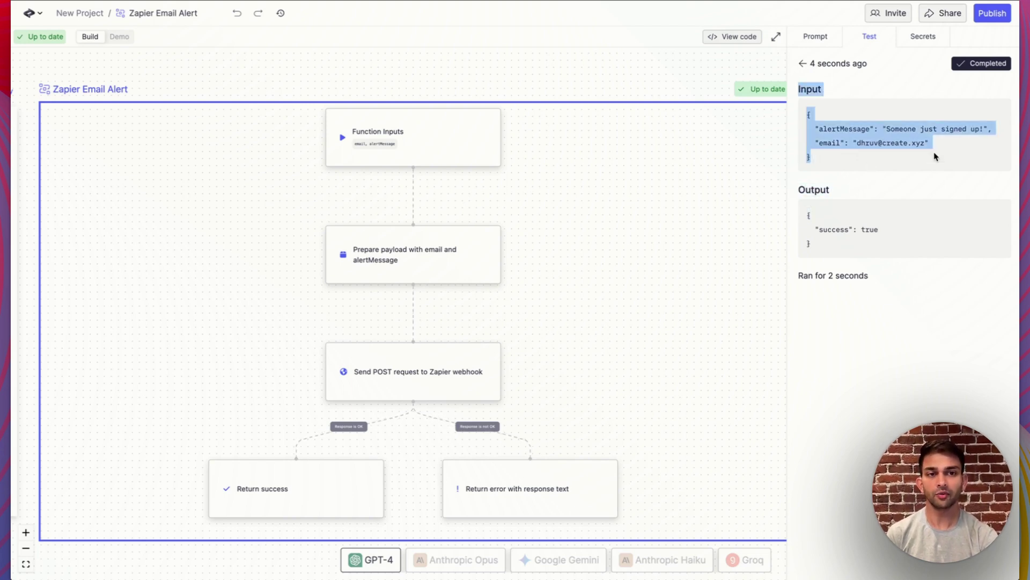
Test the Catch Hook trigger and review the caught request's Email and Alert Message
click(811, 214)
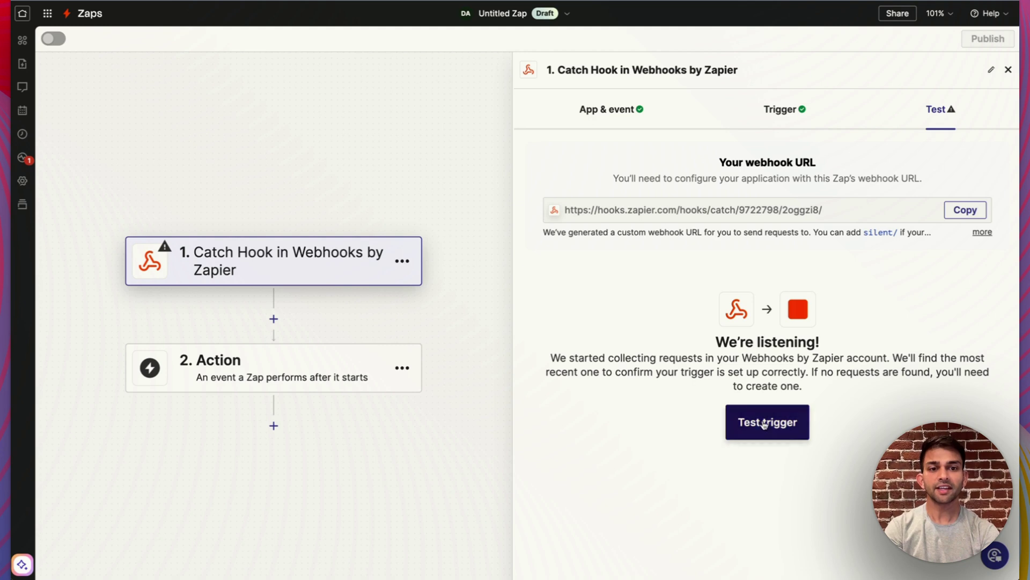
click(762, 424)
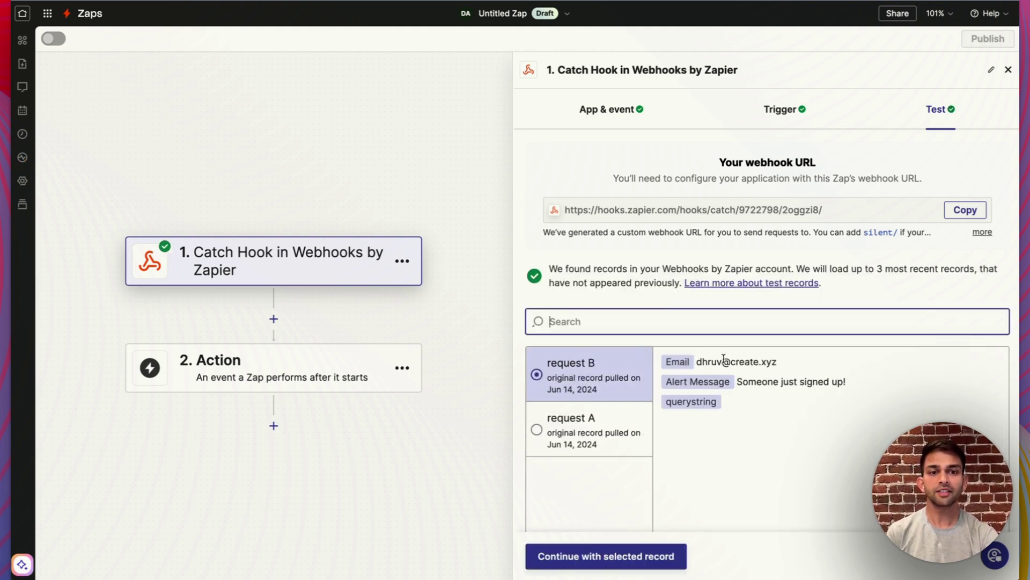
scroll(725, 363, down, 3)
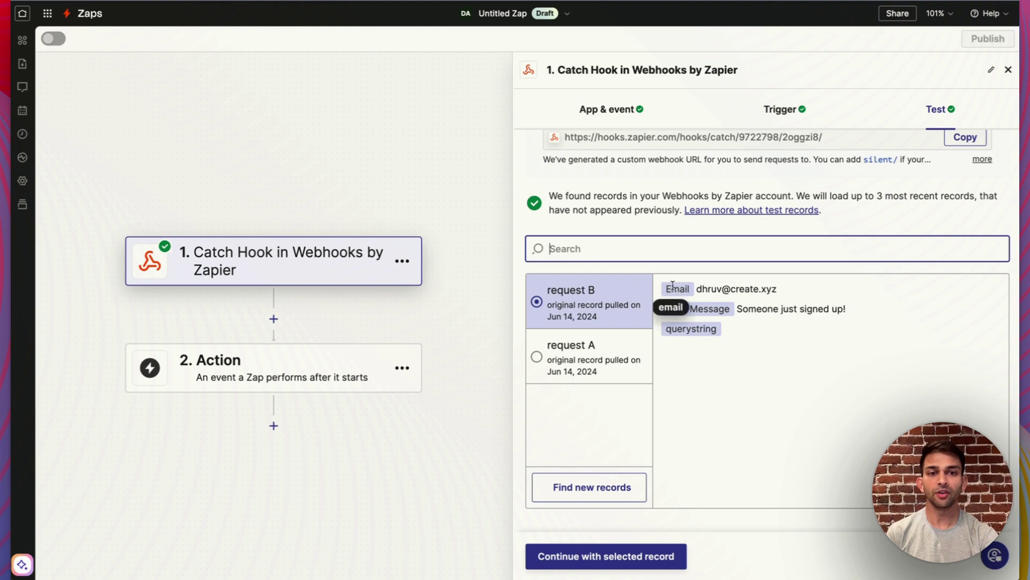
click(427, 171)
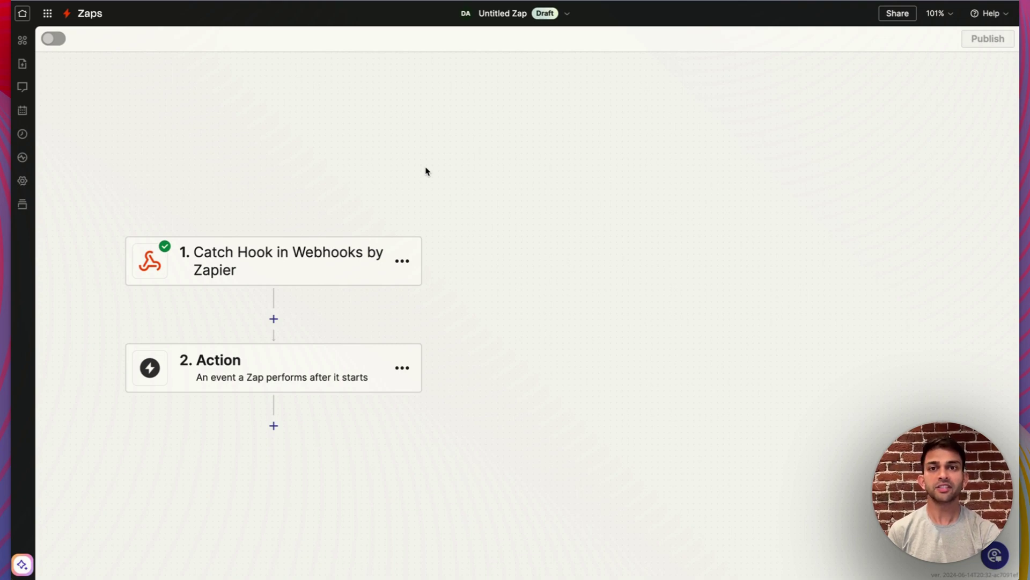
click(307, 369)
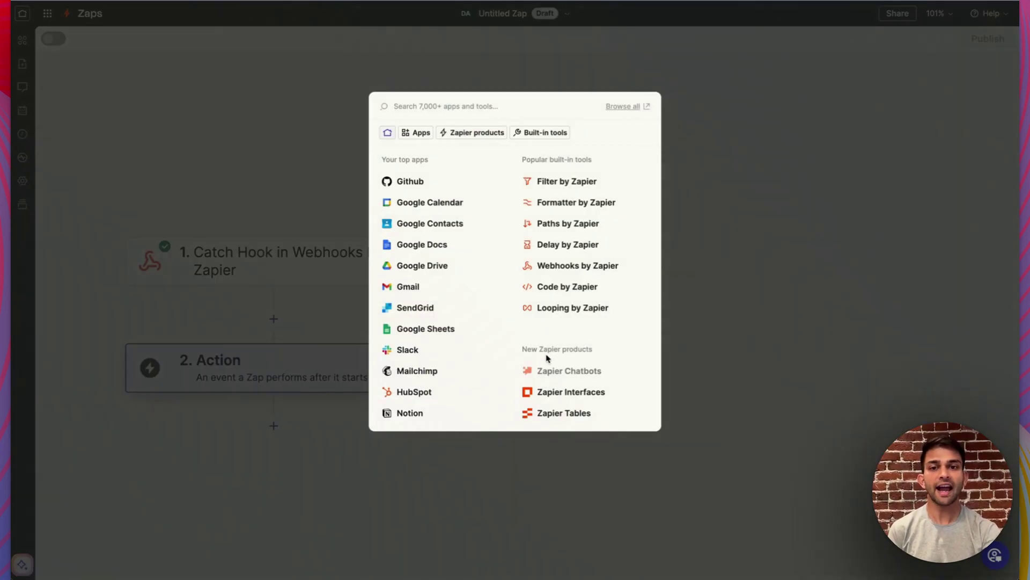
Set the action to Gmail's Send Email event using the connected Gmail account
click(414, 289)
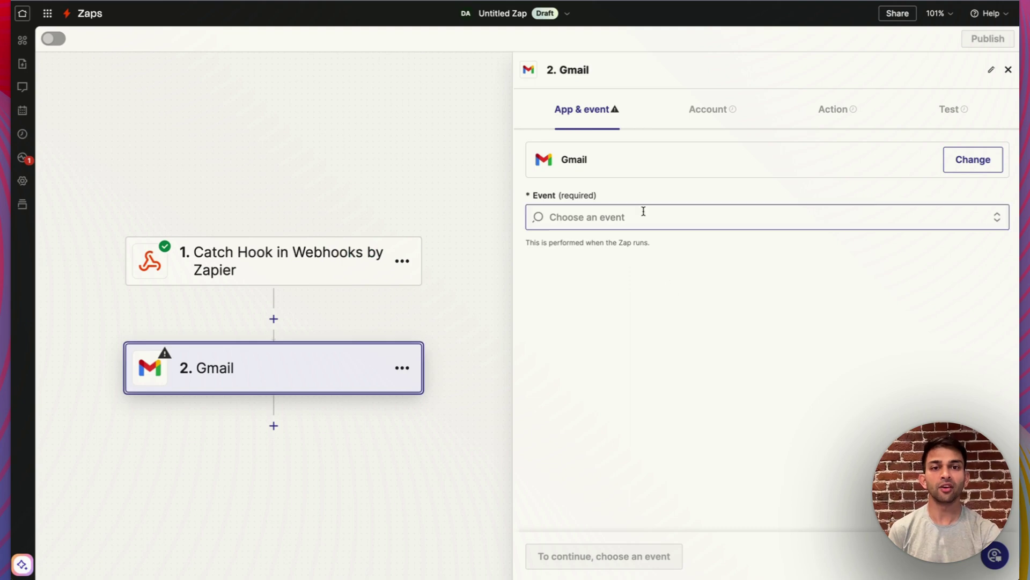
text(send)
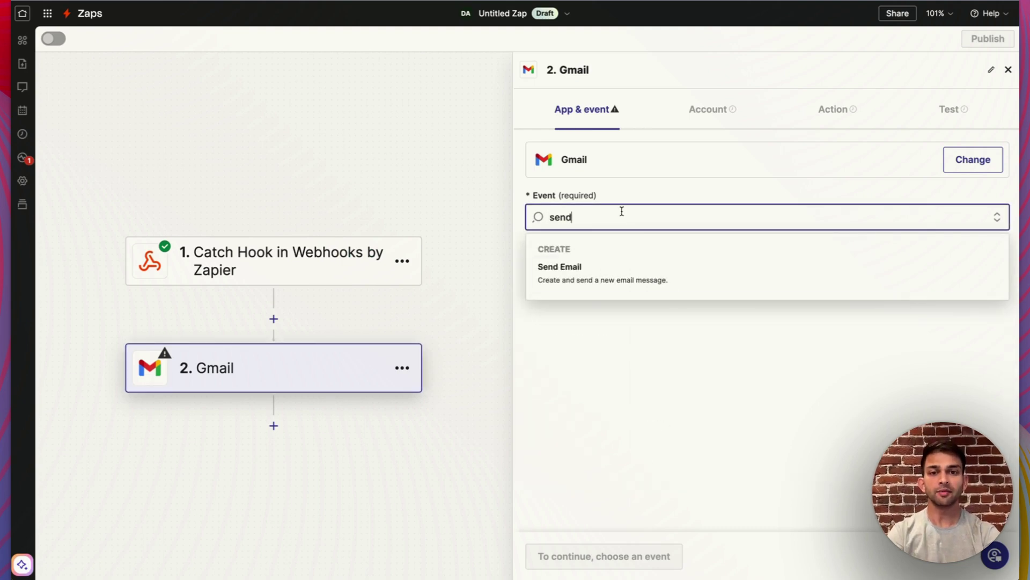
click(597, 272)
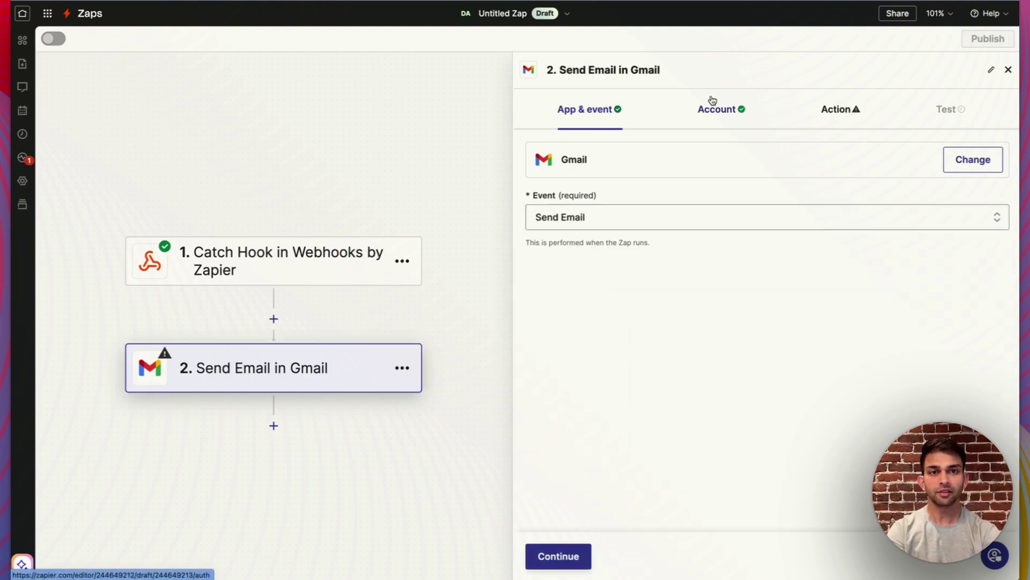
click(711, 103)
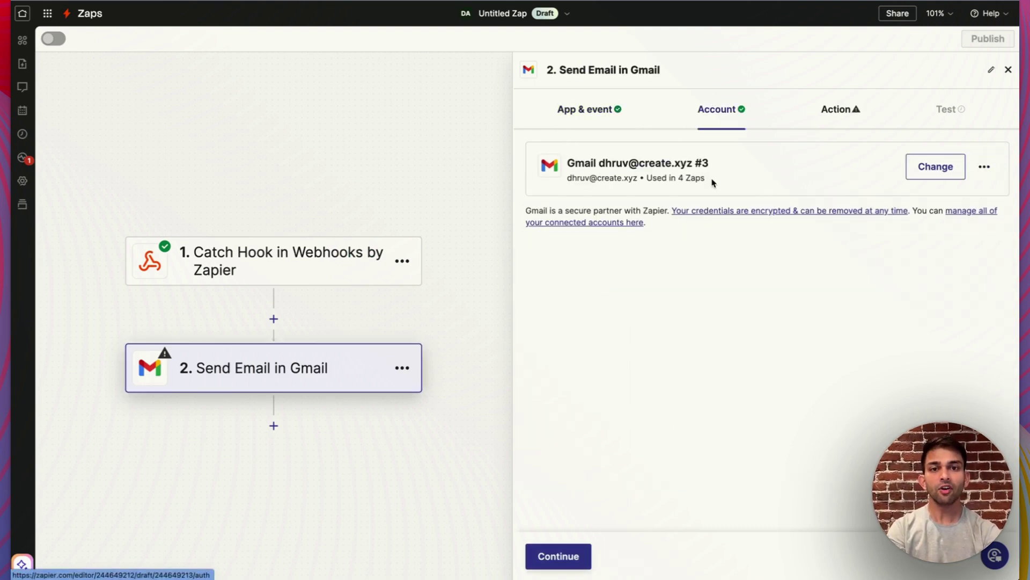
click(837, 107)
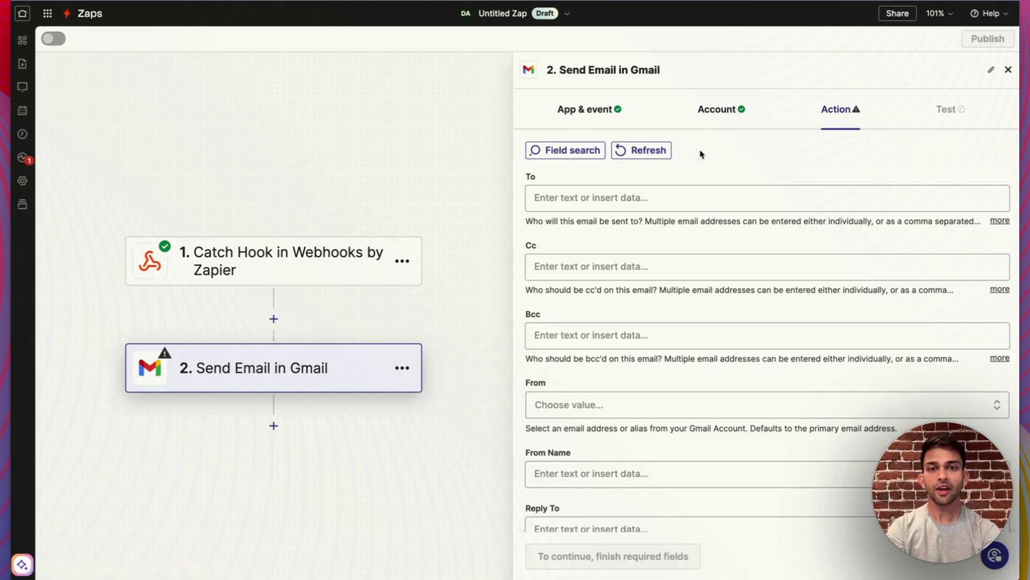
Map the email's To field to the webhook's 1. Email value
click(632, 196)
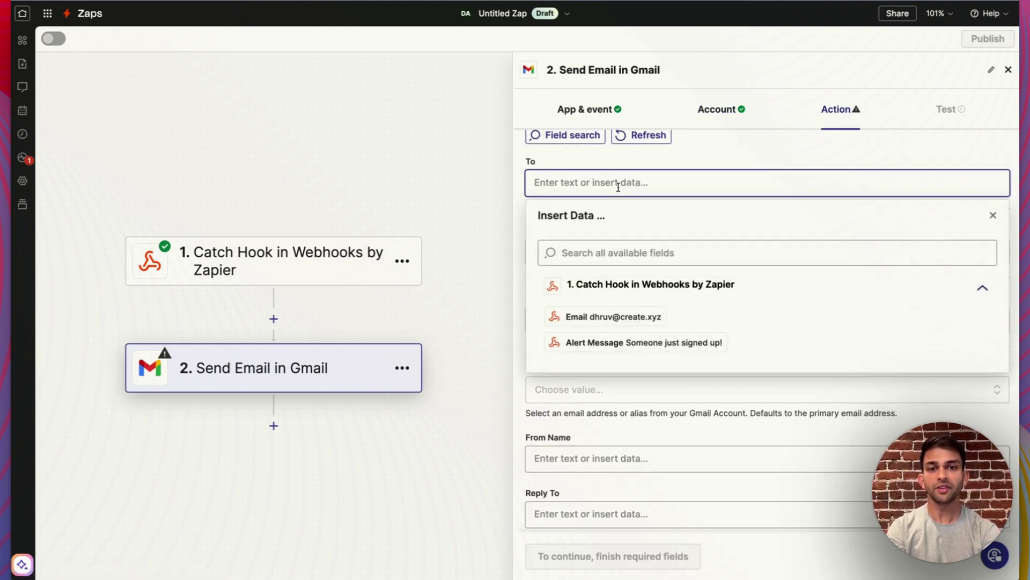
click(616, 317)
click(681, 159)
scroll(679, 177, down, 6)
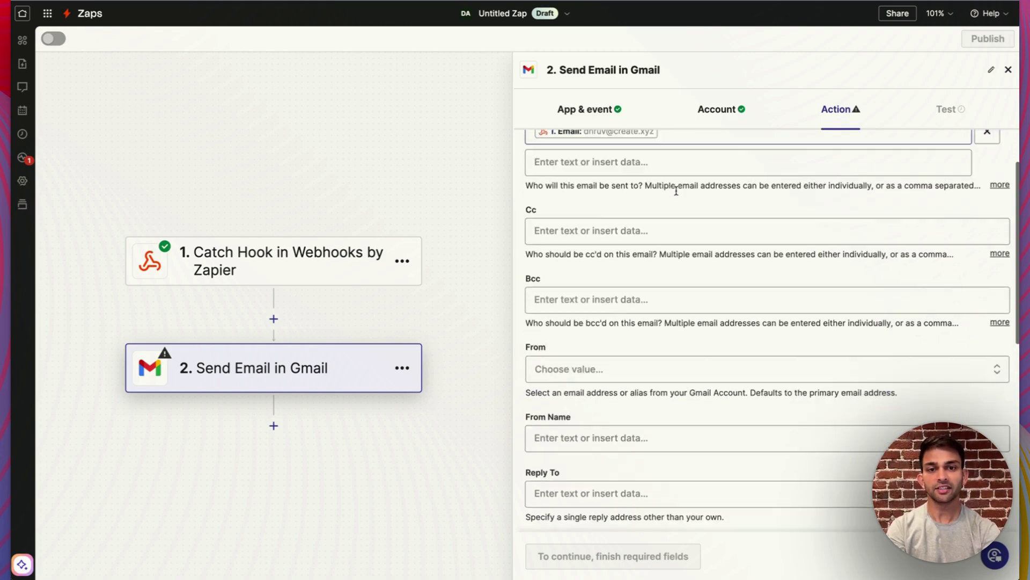
scroll(675, 189, down, 2)
scroll(674, 199, up, 1)
Use the webhook's 1. Alert Message as both the email Subject and Body
click(596, 253)
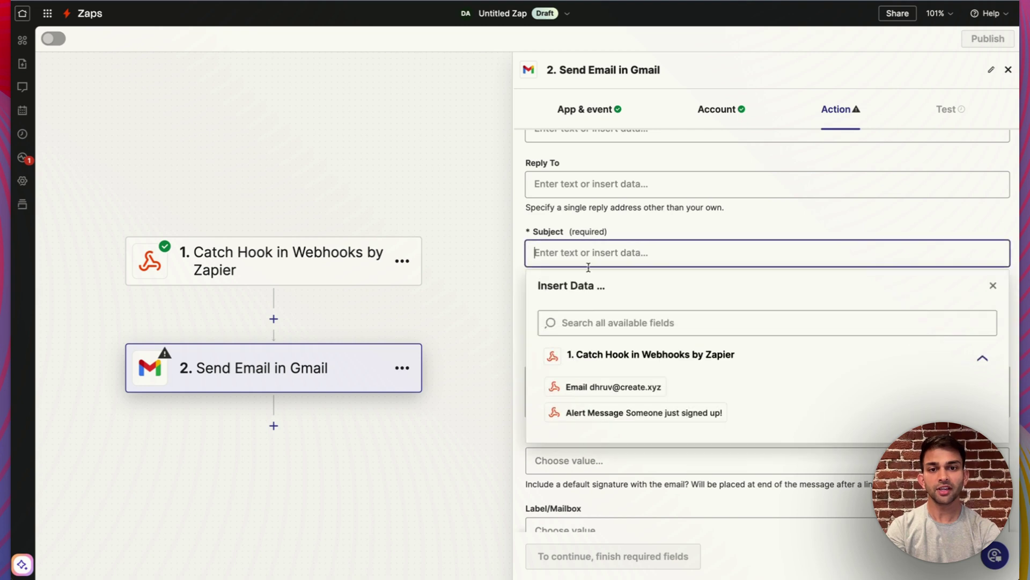
click(587, 411)
scroll(634, 279, down, 2)
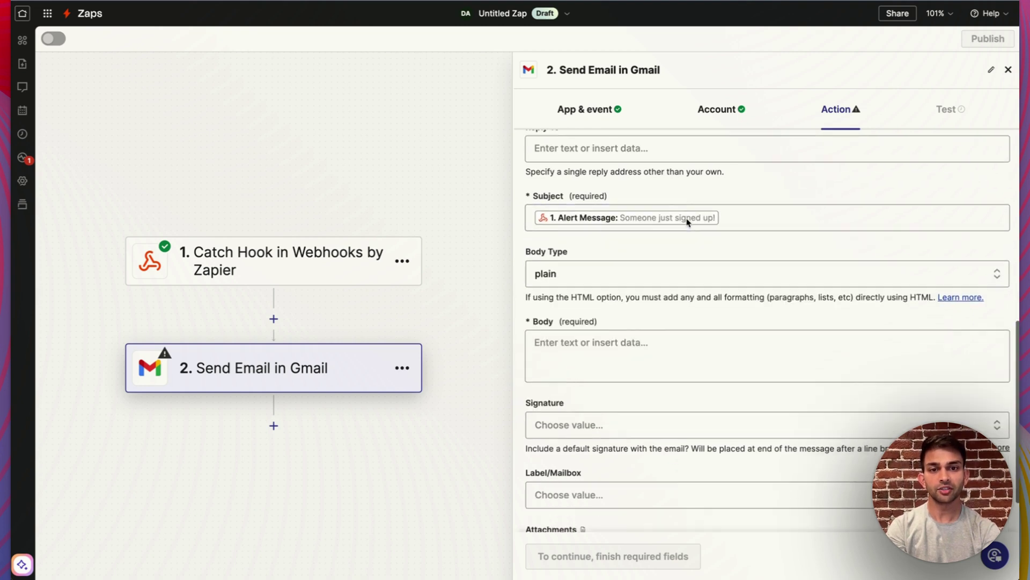
click(634, 273)
click(618, 466)
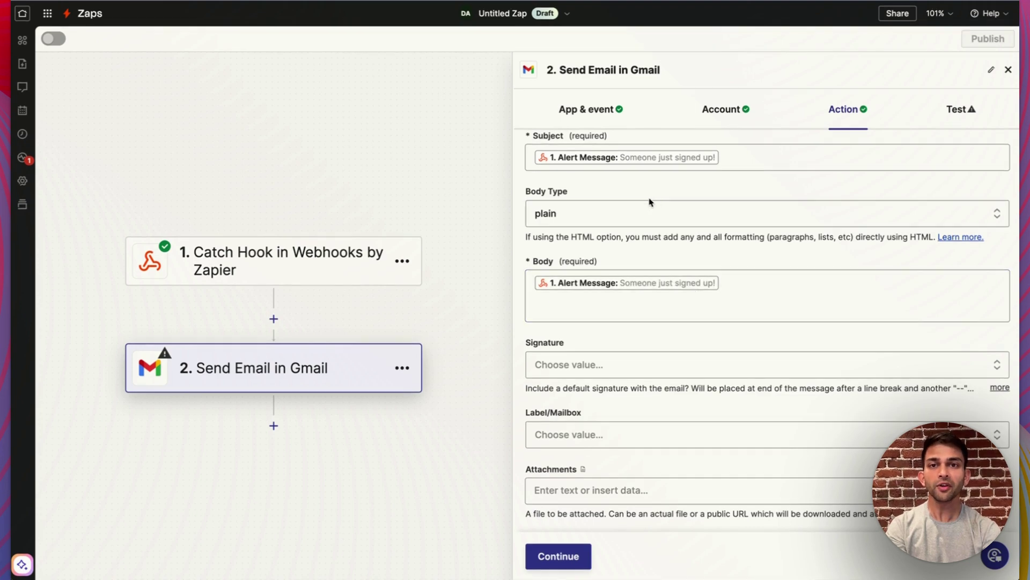
scroll(734, 202, up, 5)
scroll(734, 202, down, 5)
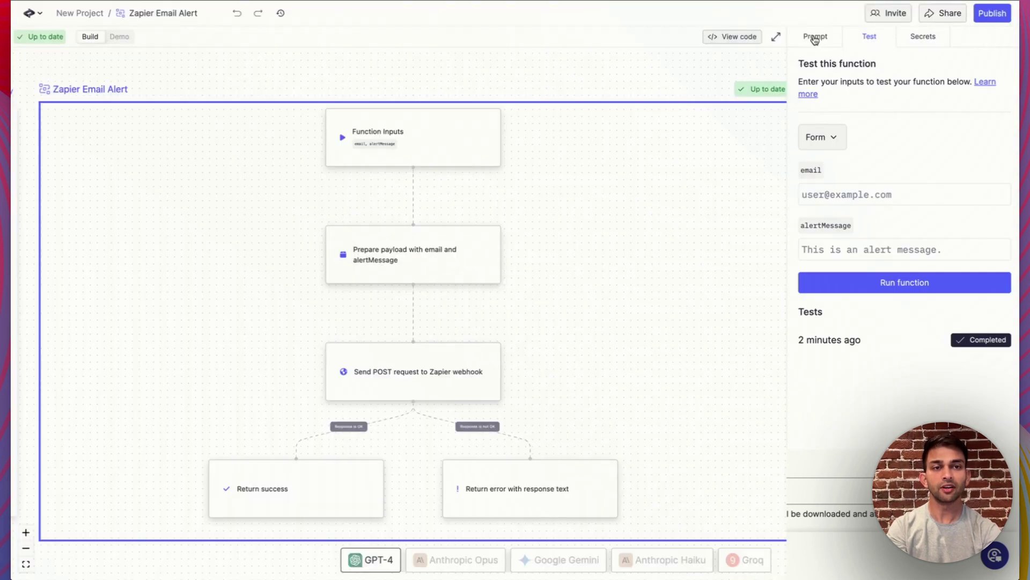
Show the Zapier Email Alert function's Prompt tab in Create
click(817, 37)
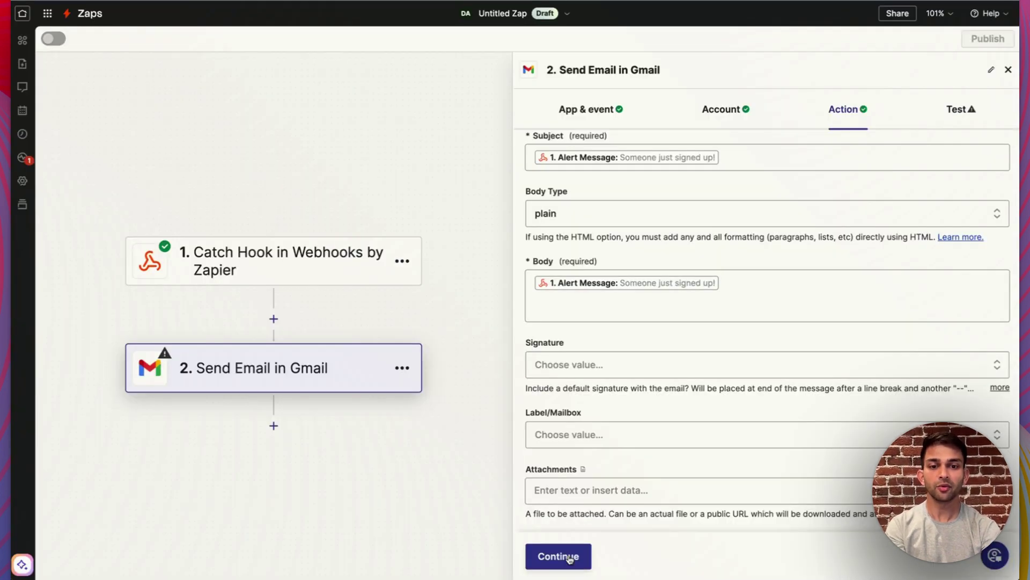
Send a test email through the Gmail step, then publish the Zap as v1
click(563, 559)
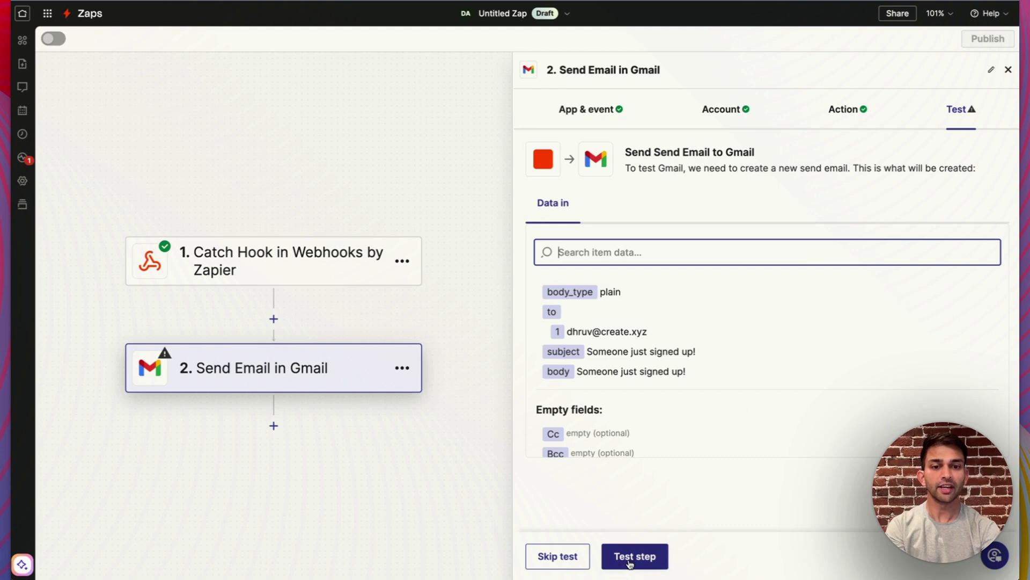
click(630, 558)
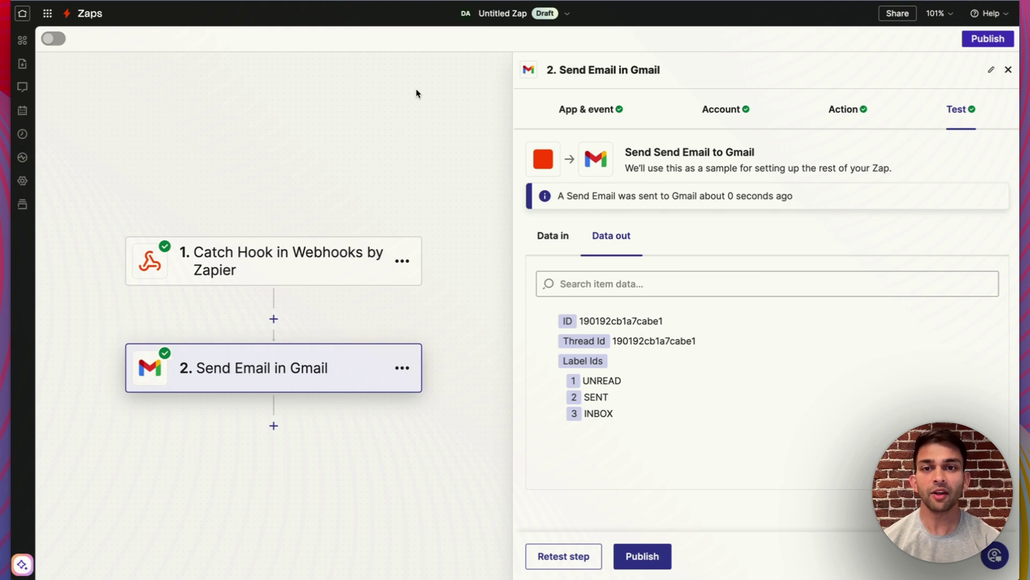
click(987, 40)
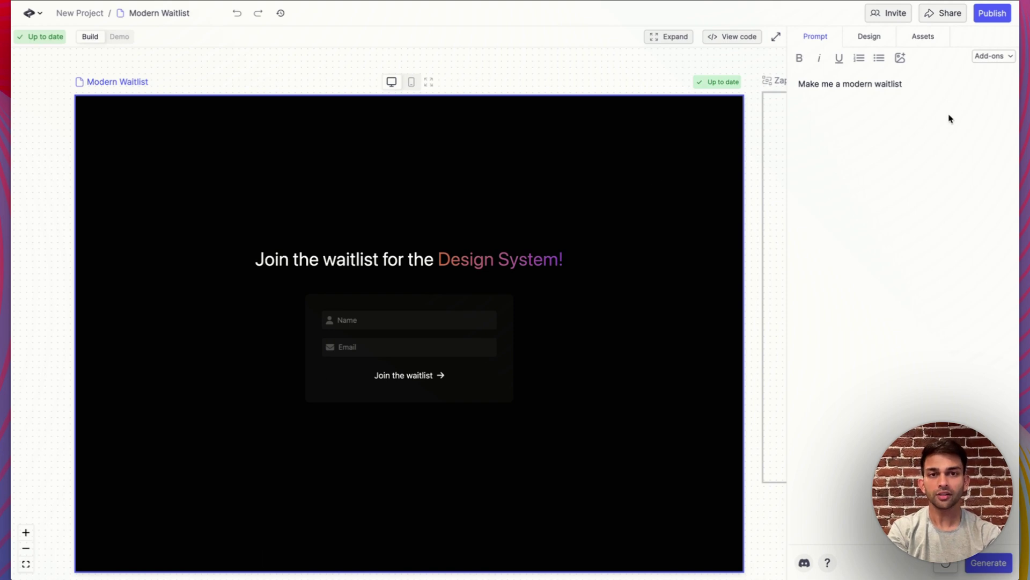
Add a prompt line using Zapier Email Alert to email the recipient each signup's name and email
click(915, 155)
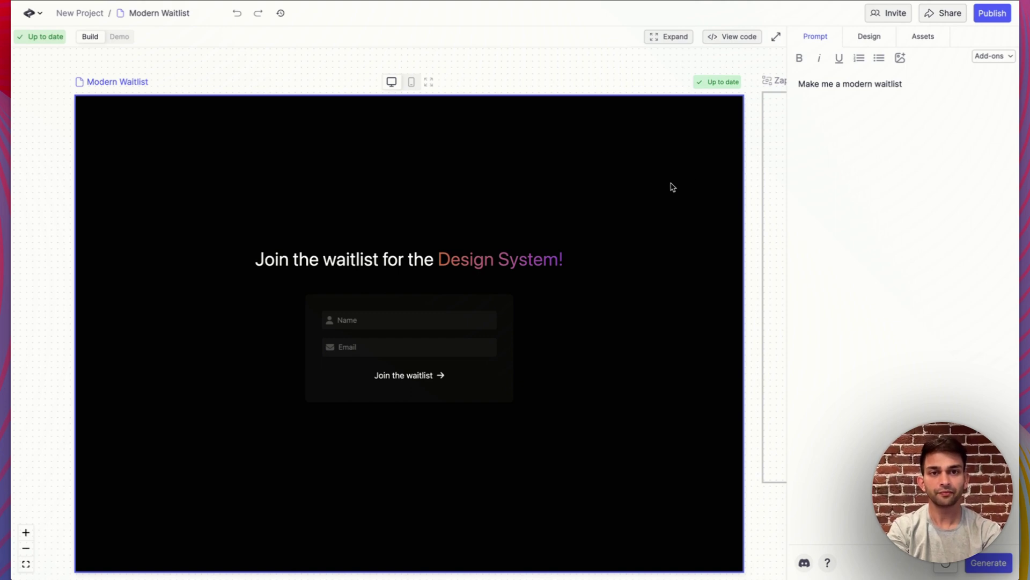
text(Sen)
text(d an e)
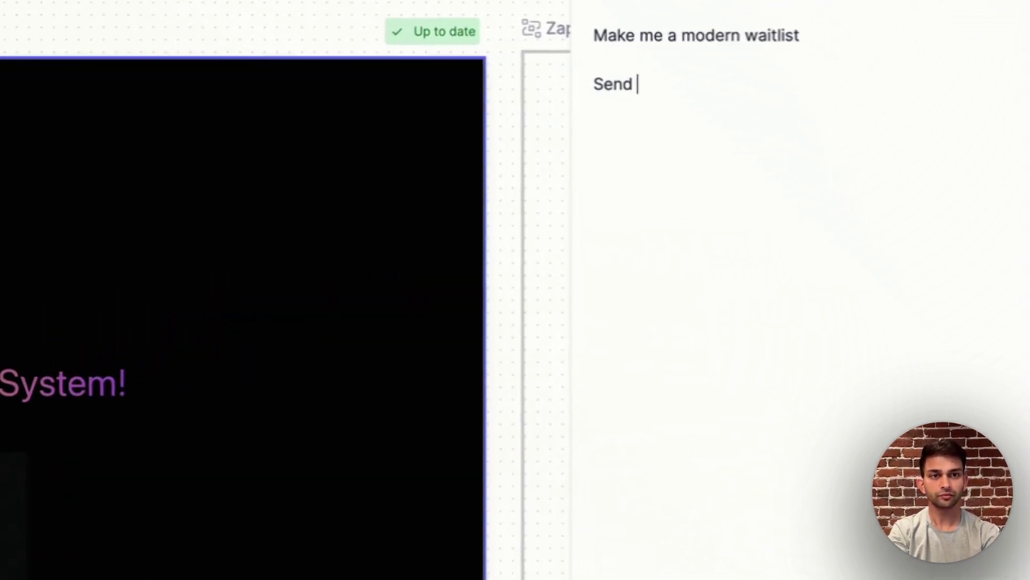
text(mail )
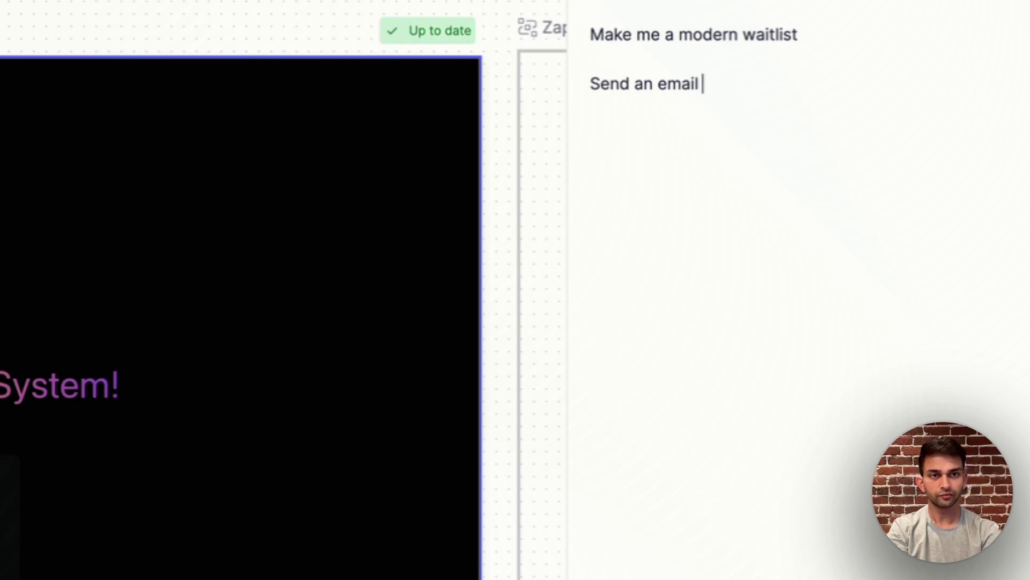
text(with /za)
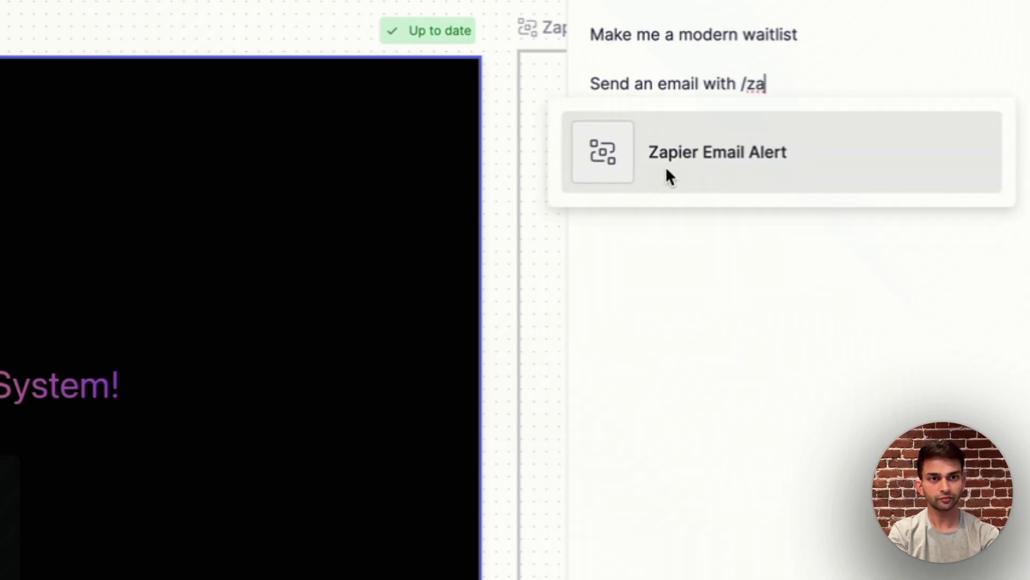
click(665, 167)
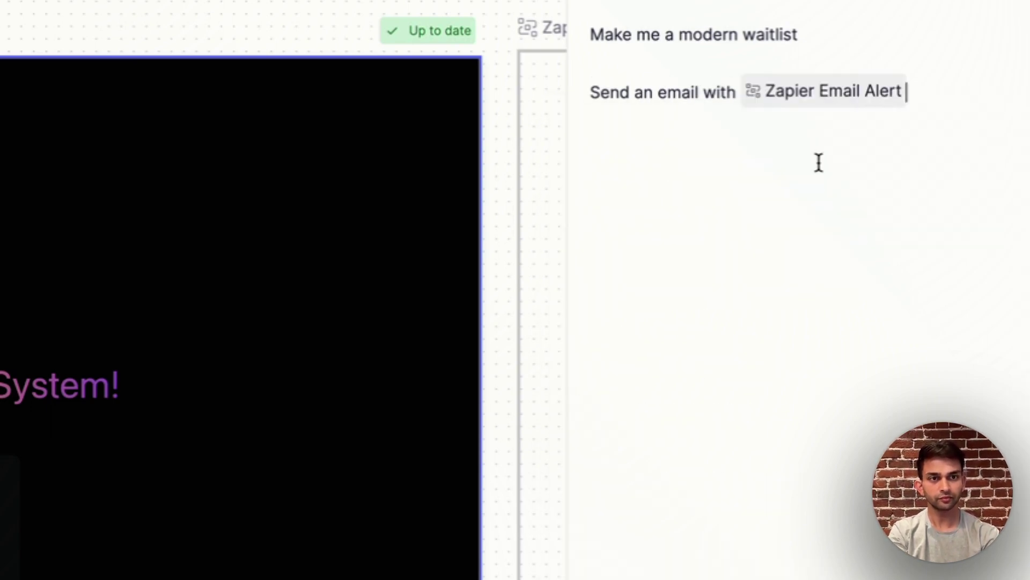
text(that)
key(BackSpace)
key(BackSpace)
key(BackSpace)
key(BackSpace)
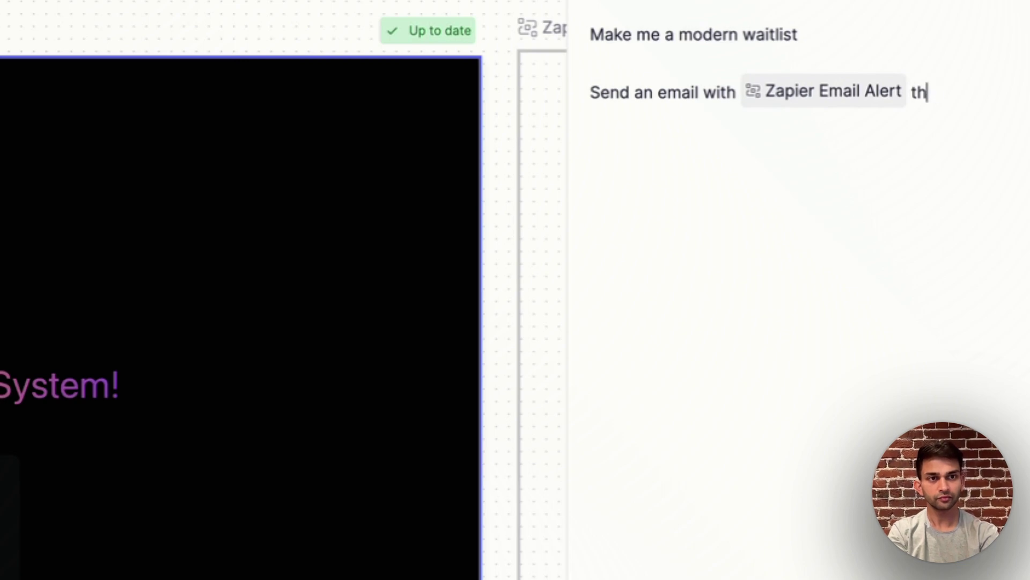
text(when someone sign)
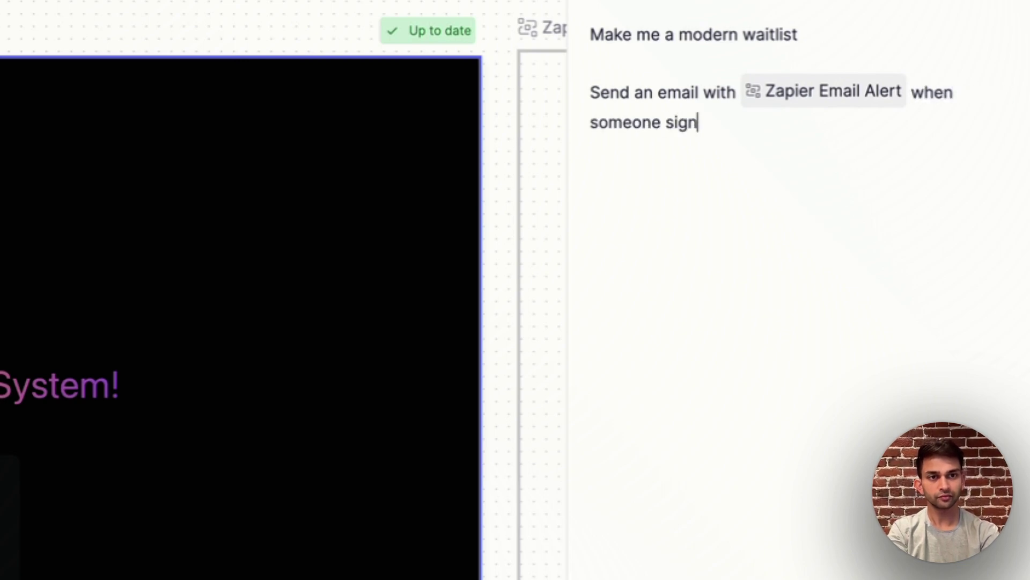
text(s up. Send the email d)
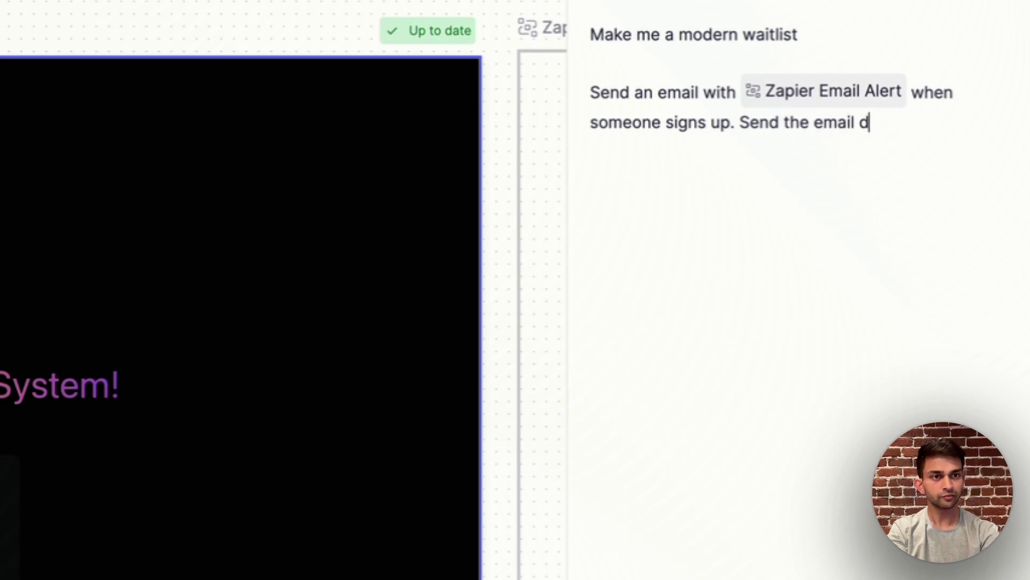
key(BackSpace)
text(to)
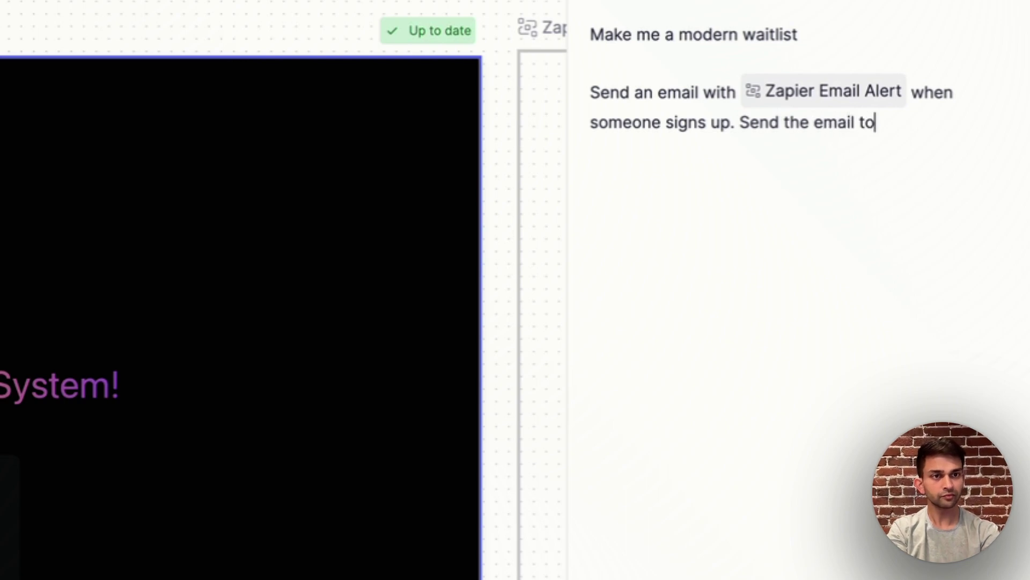
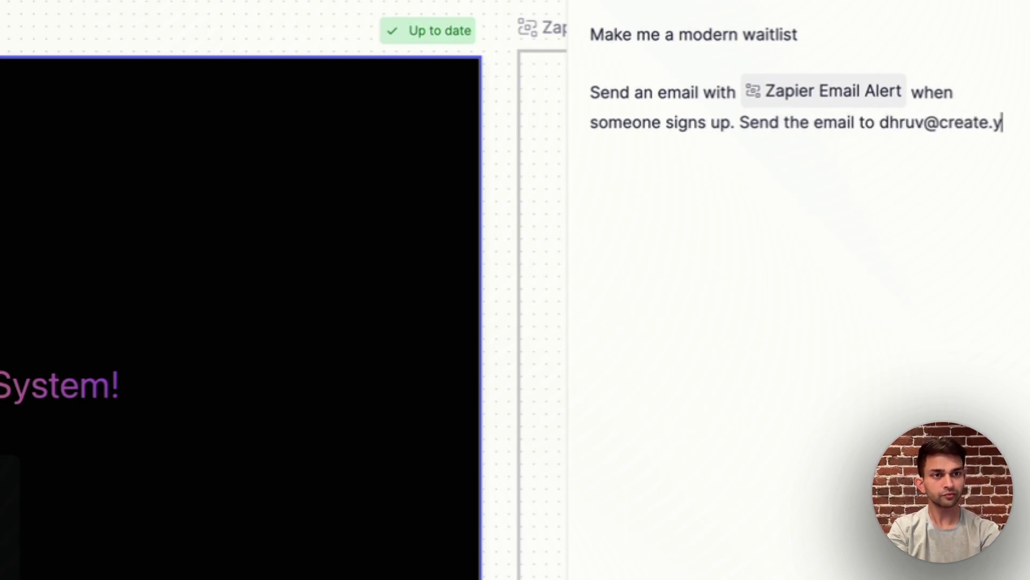
text(have hte)
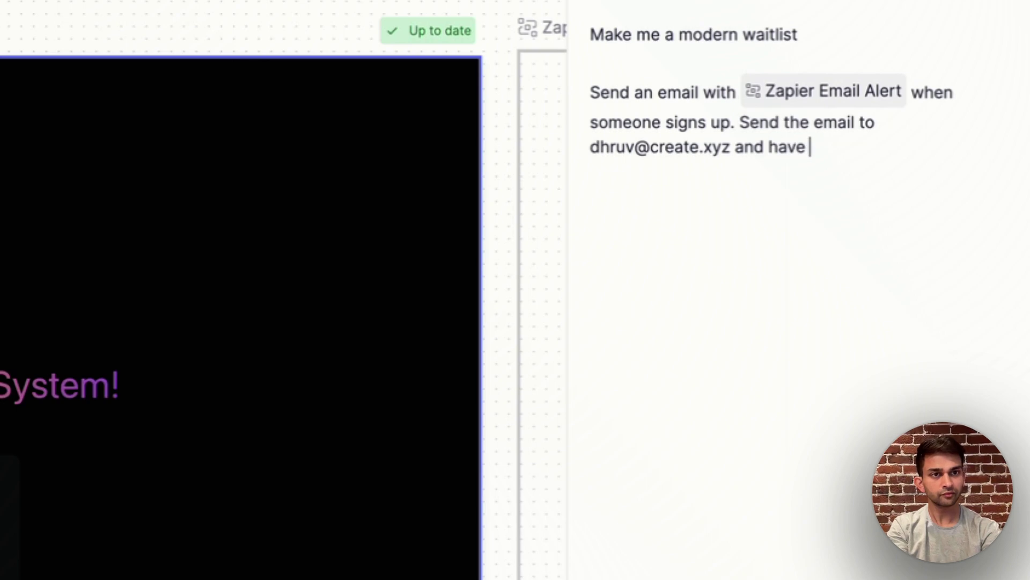
key(BackSpace)
key(BackSpace)
key(BackSpace)
text(the em)
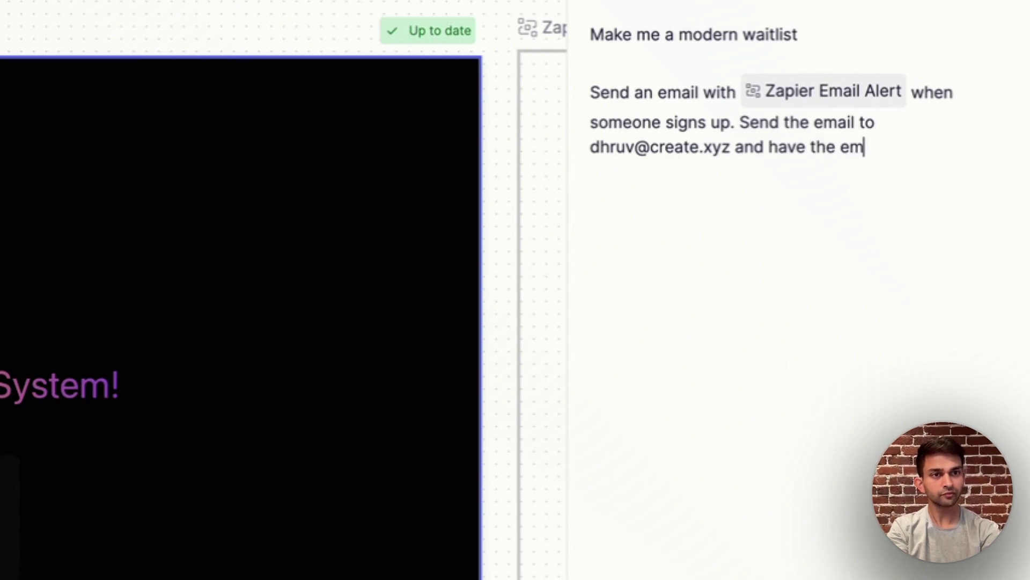
text(ail body have hte user)
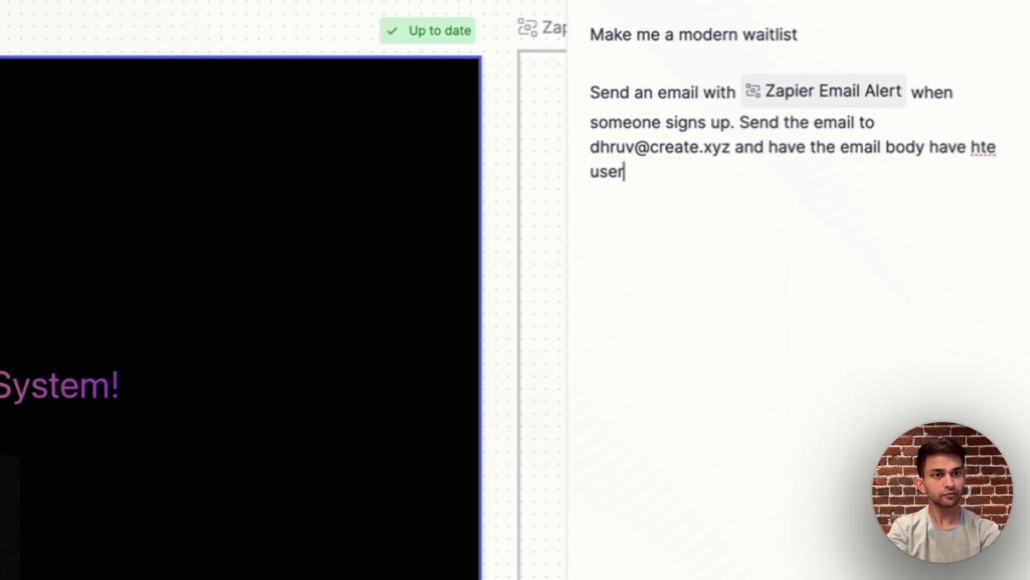
text('s email and n)
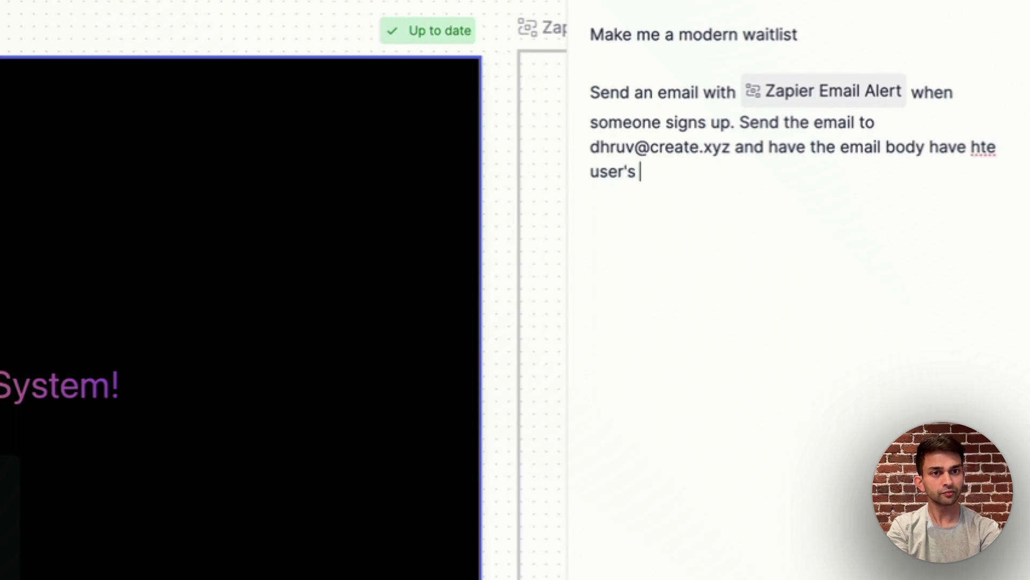
text(ame.)
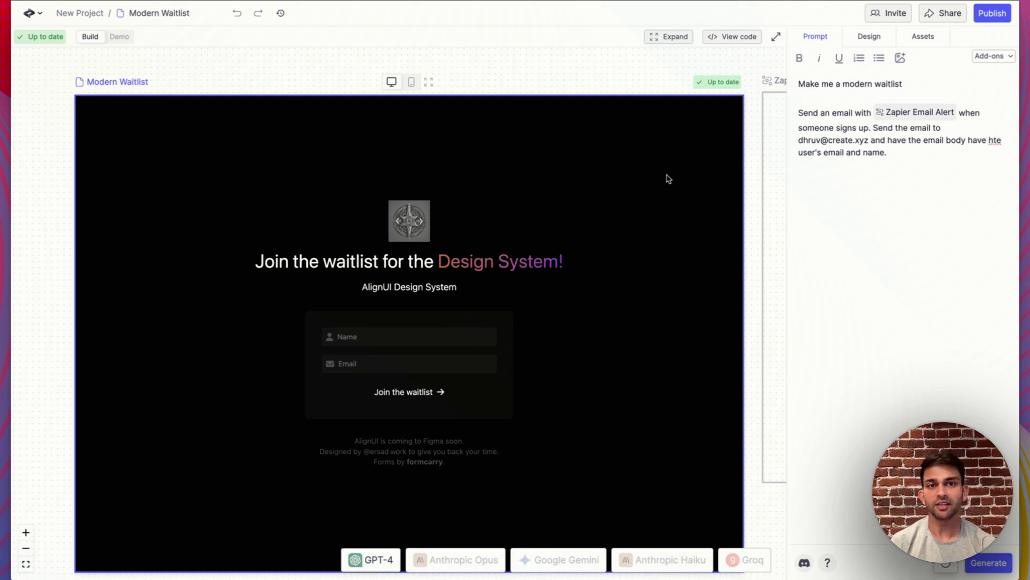
In Demo mode, join the waitlist with a test name and email address
key(ctrl+equal)
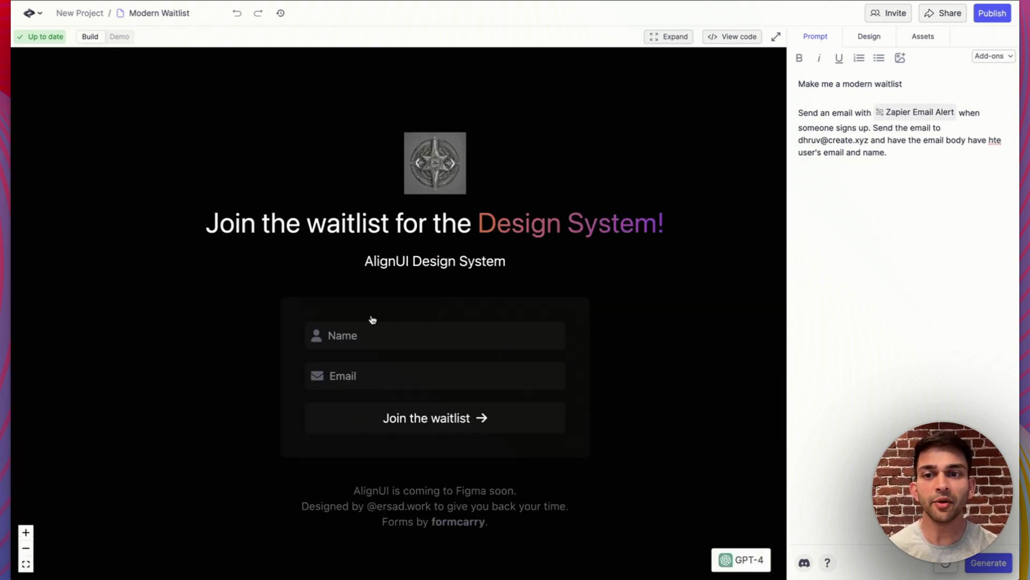
click(119, 36)
click(384, 340)
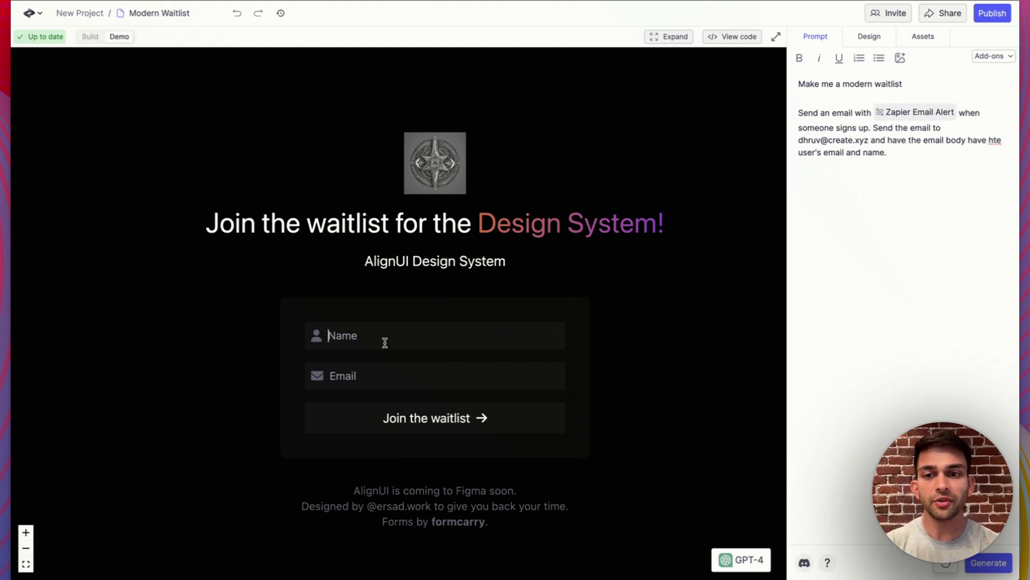
text(Sally)
click(383, 375)
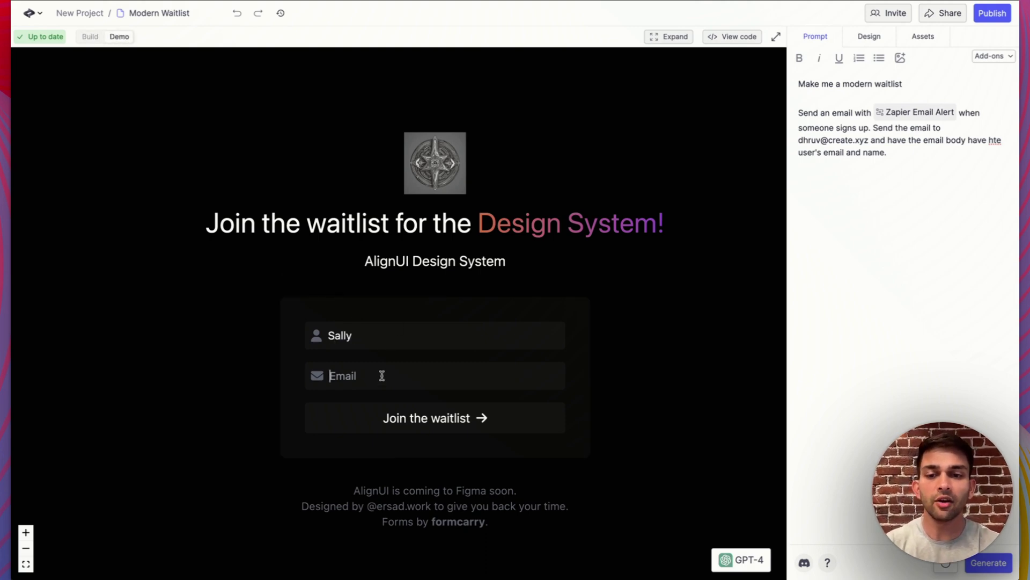
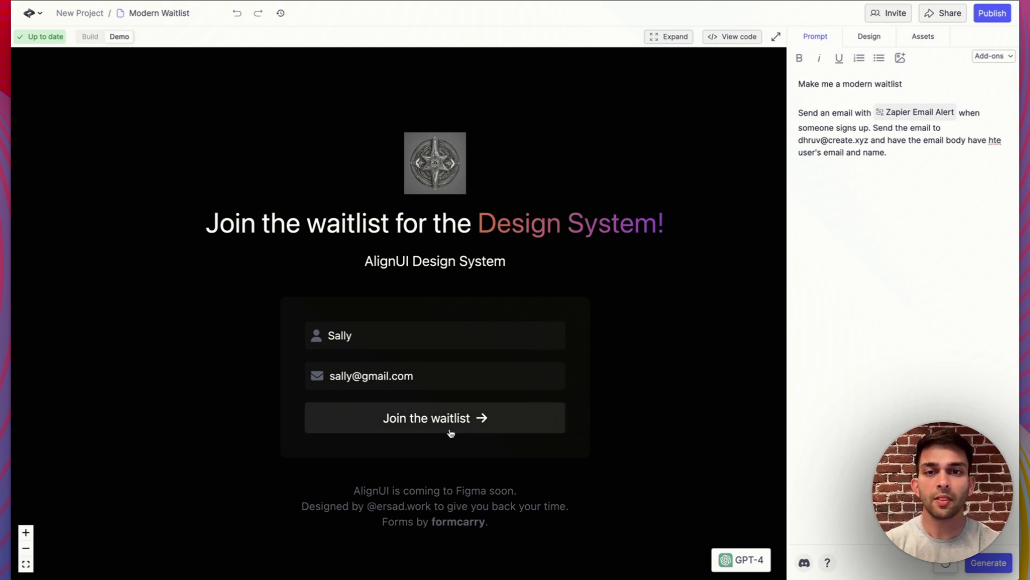
click(451, 430)
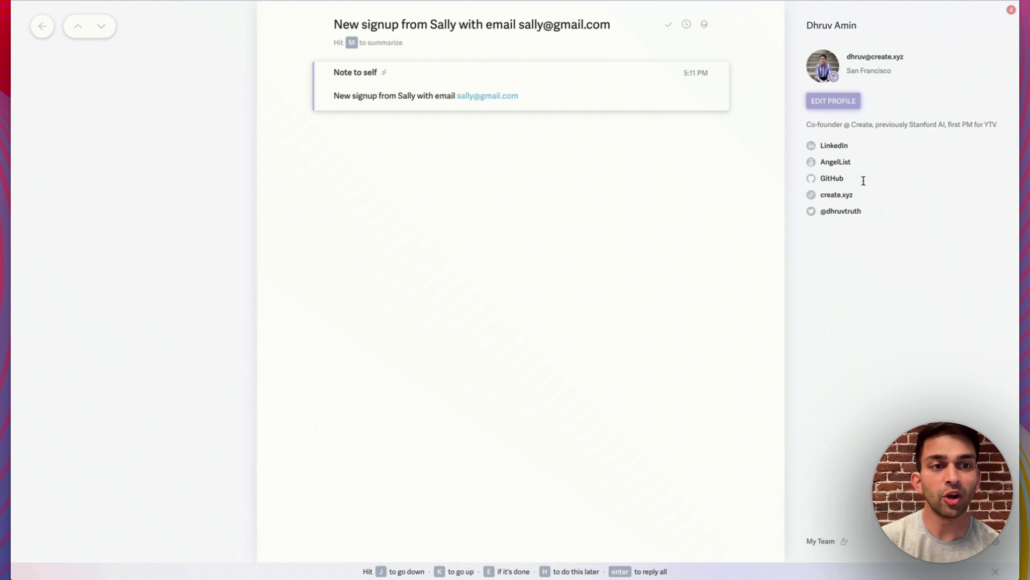
Switch back to the Create editor
key(ctrl+Tab)
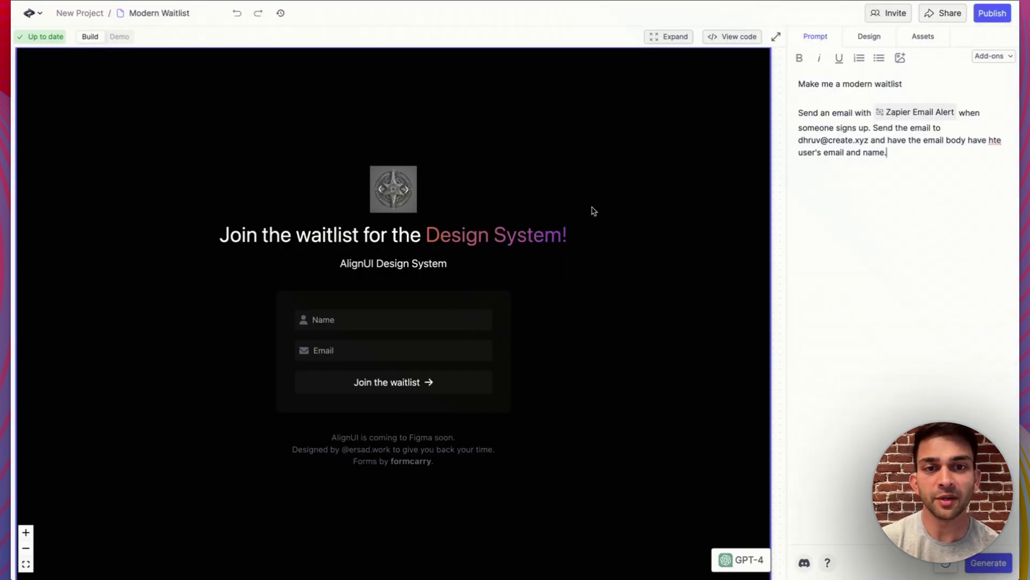